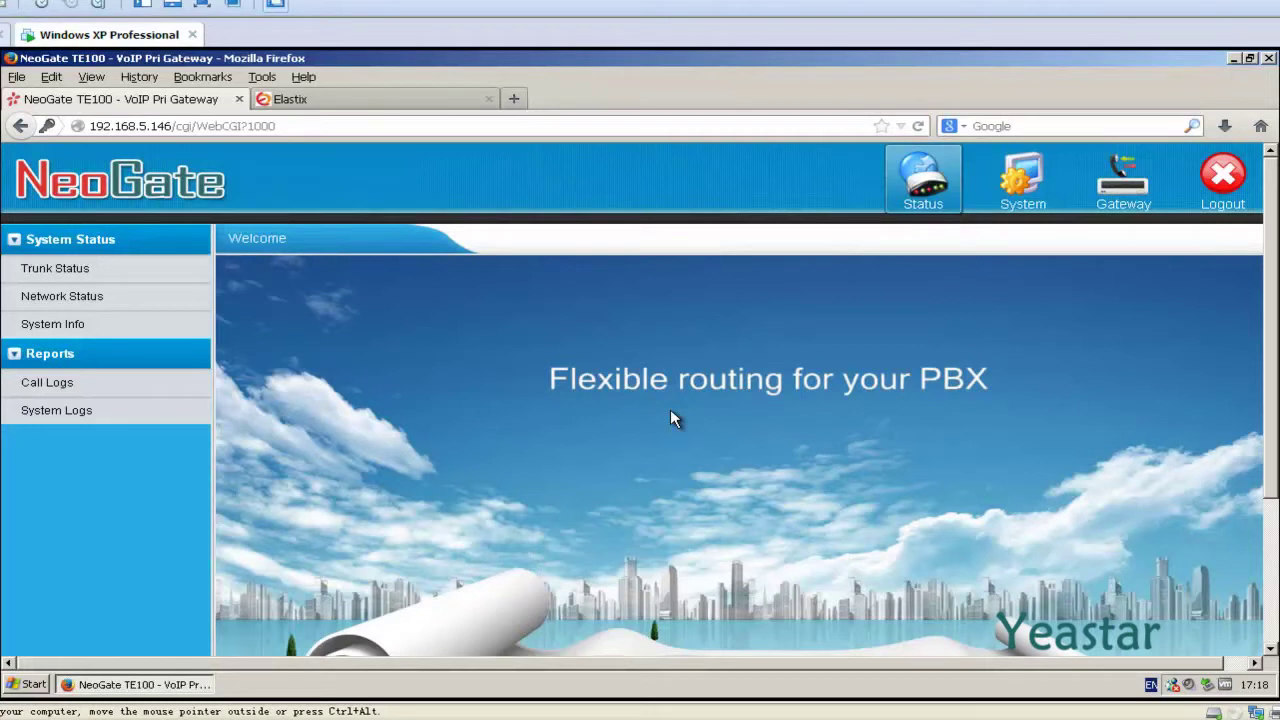
Open the Add New Account dialog from the Gateway's VoIP Trunks page.
{"action": "left_click", "coordinate": [1117, 212]}
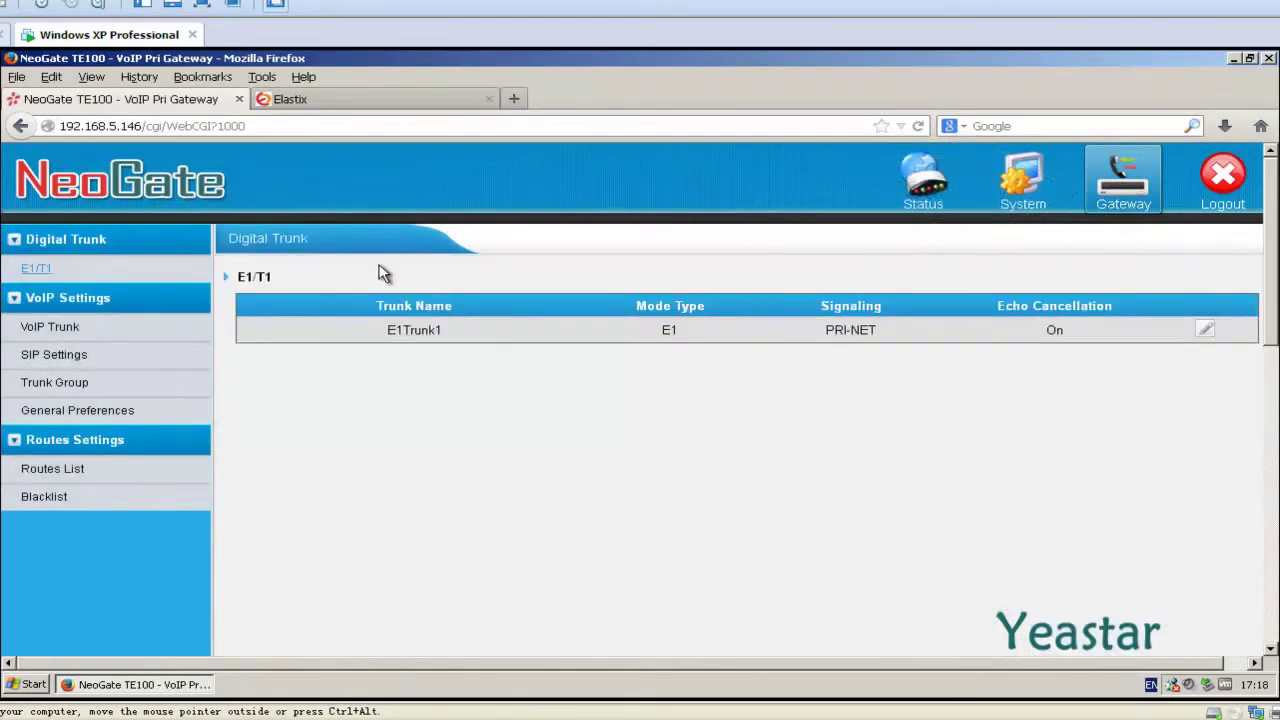
{"action": "left_click", "coordinate": [88, 340]}
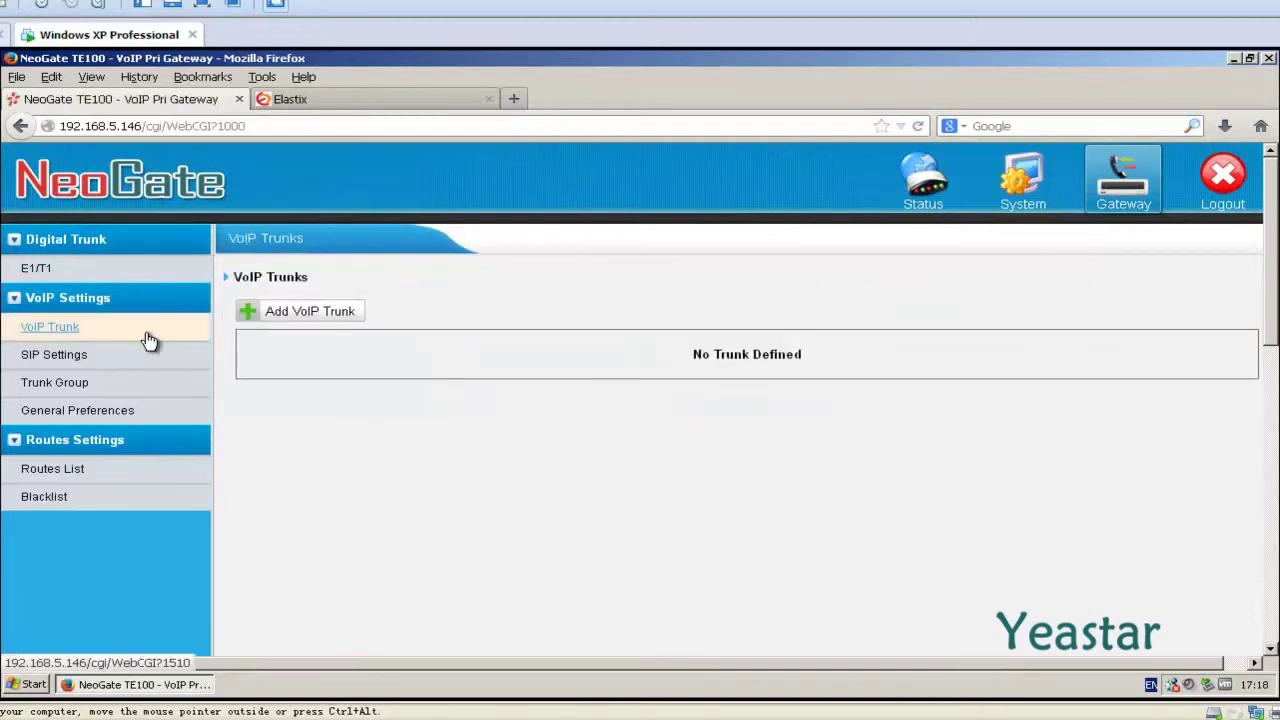
{"action": "left_click", "coordinate": [246, 314]}
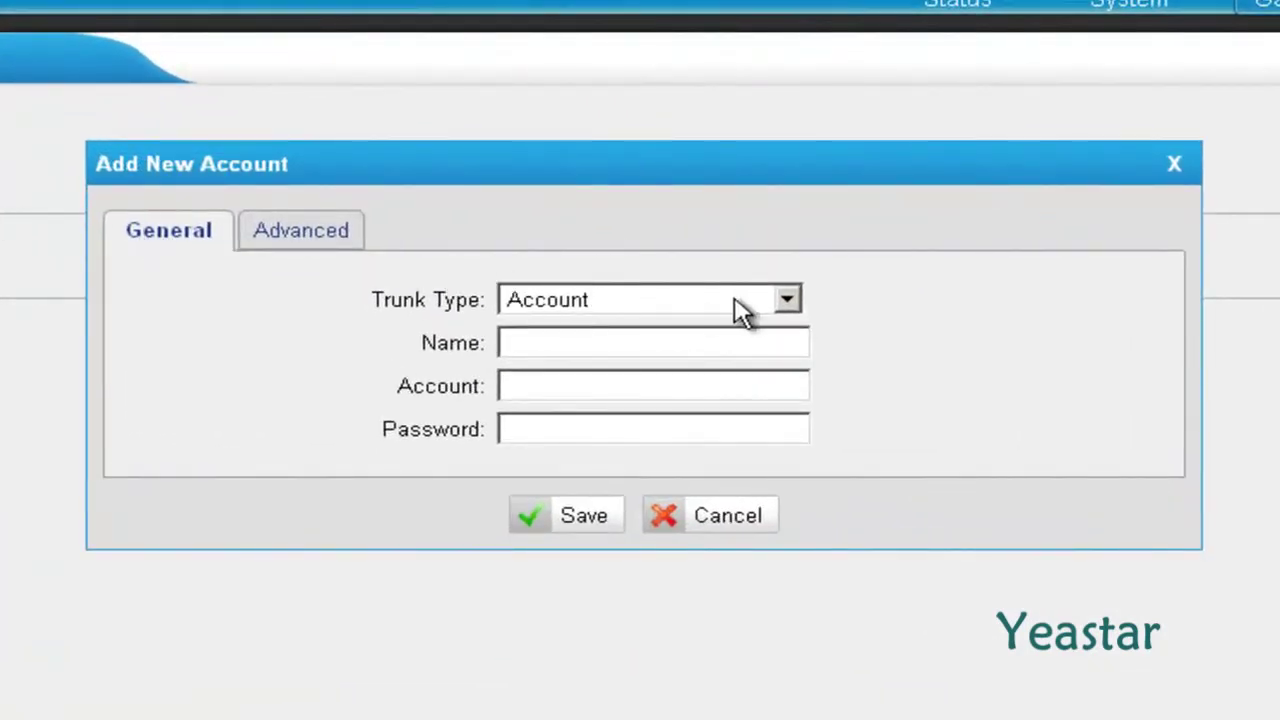
Save a Service Provider trunk named Elastix at 192.168.5.178, port 5060.
{"action": "left_click", "coordinate": [787, 300]}
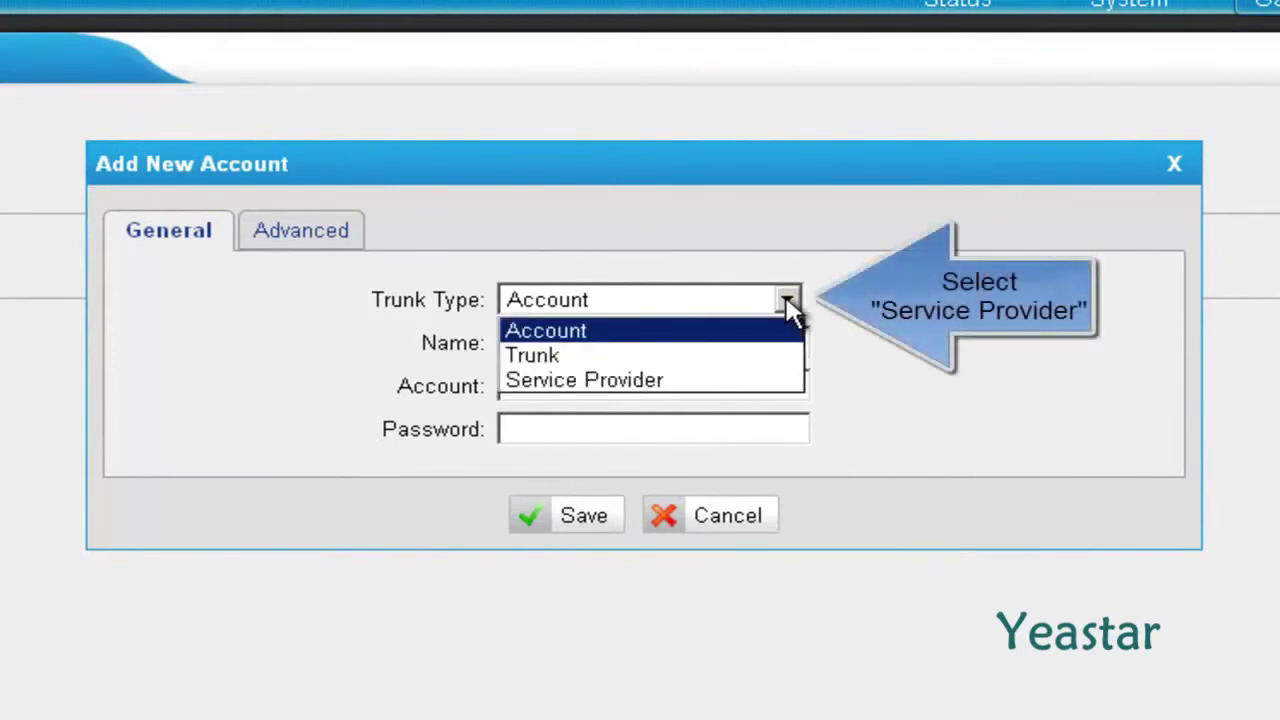
{"action": "left_click", "coordinate": [770, 384]}
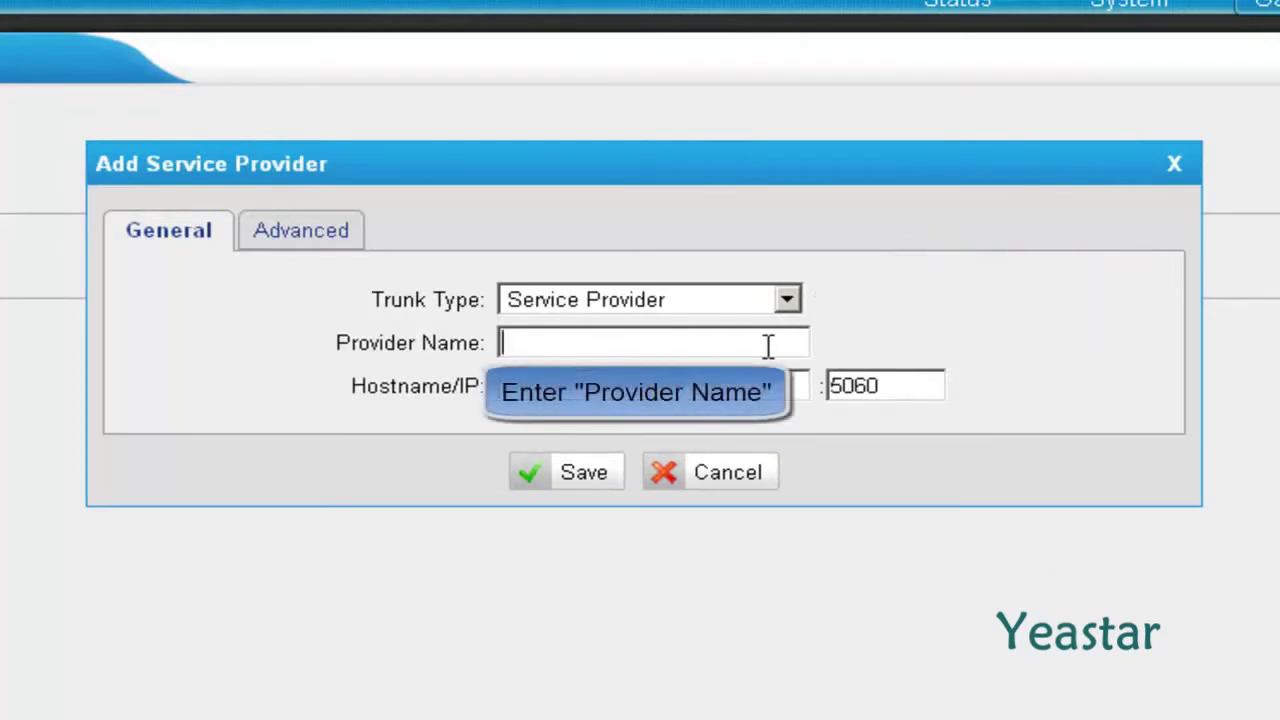
{"action": "type", "text": "lastix"}
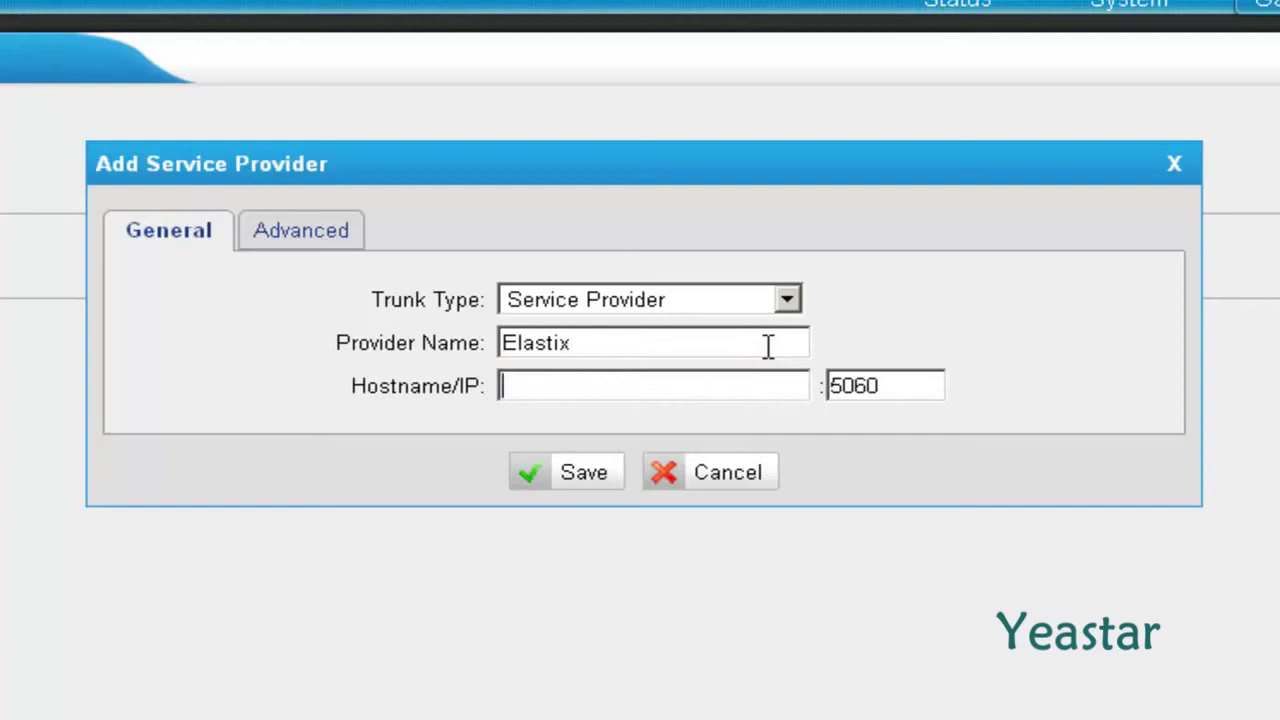
{"action": "key", "text": "Tab"}
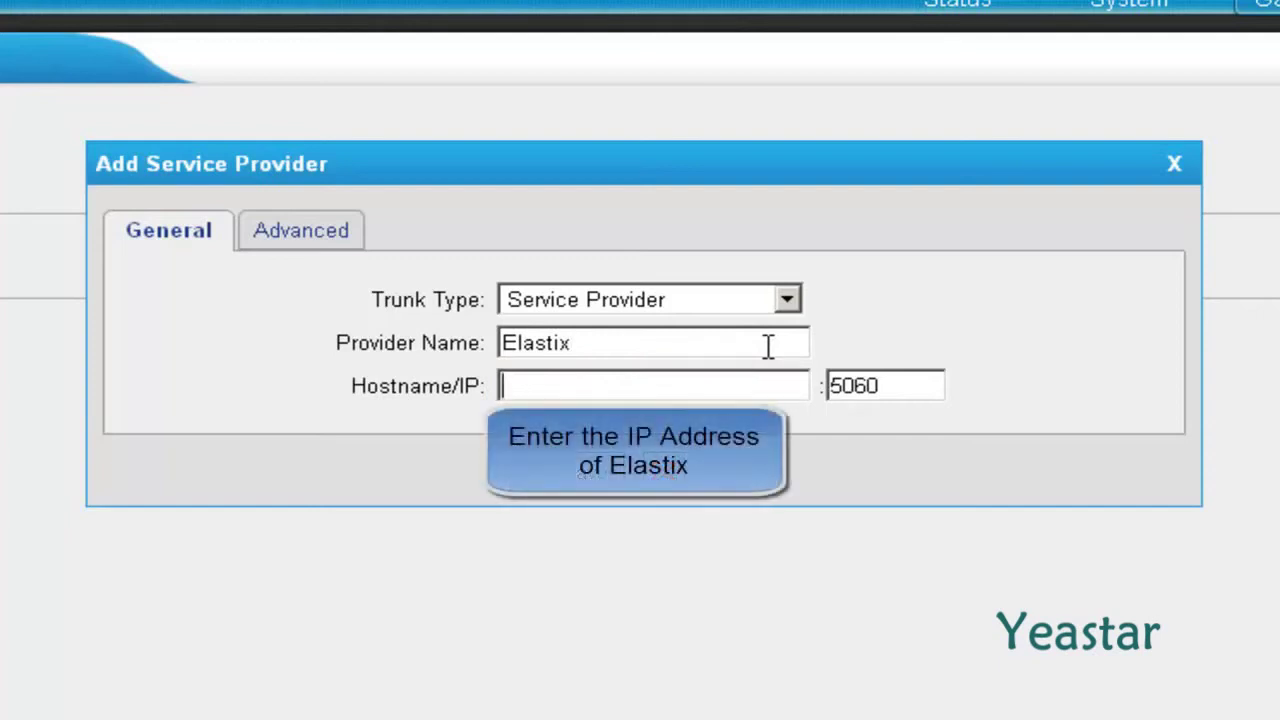
{"action": "type", "text": "192.168.5.178"}
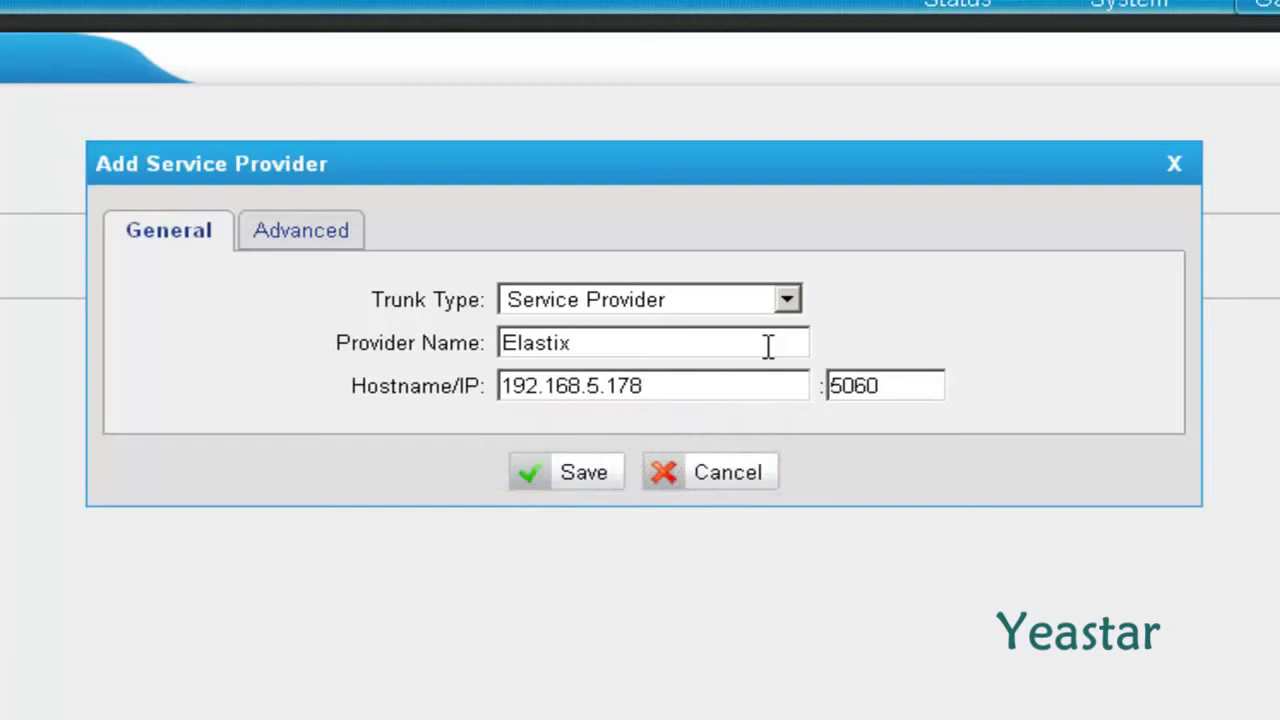
{"action": "key", "text": "Tab"}
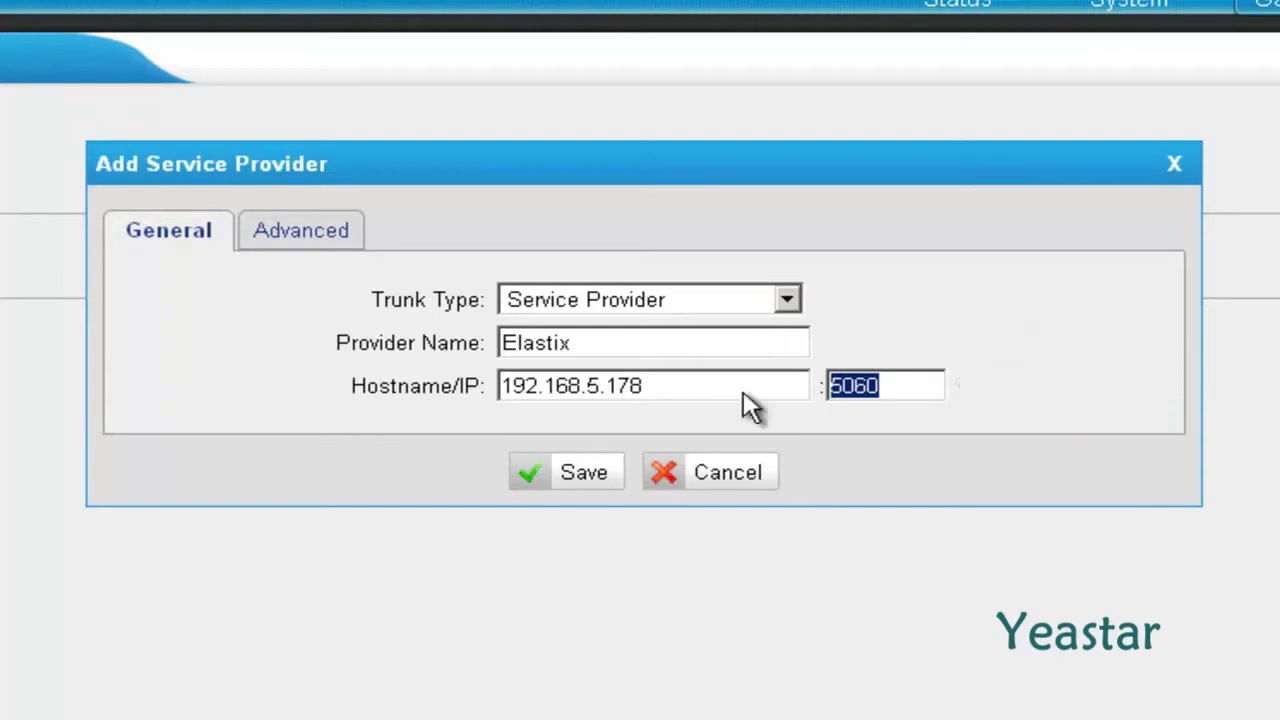
{"action": "left_click", "coordinate": [533, 479]}
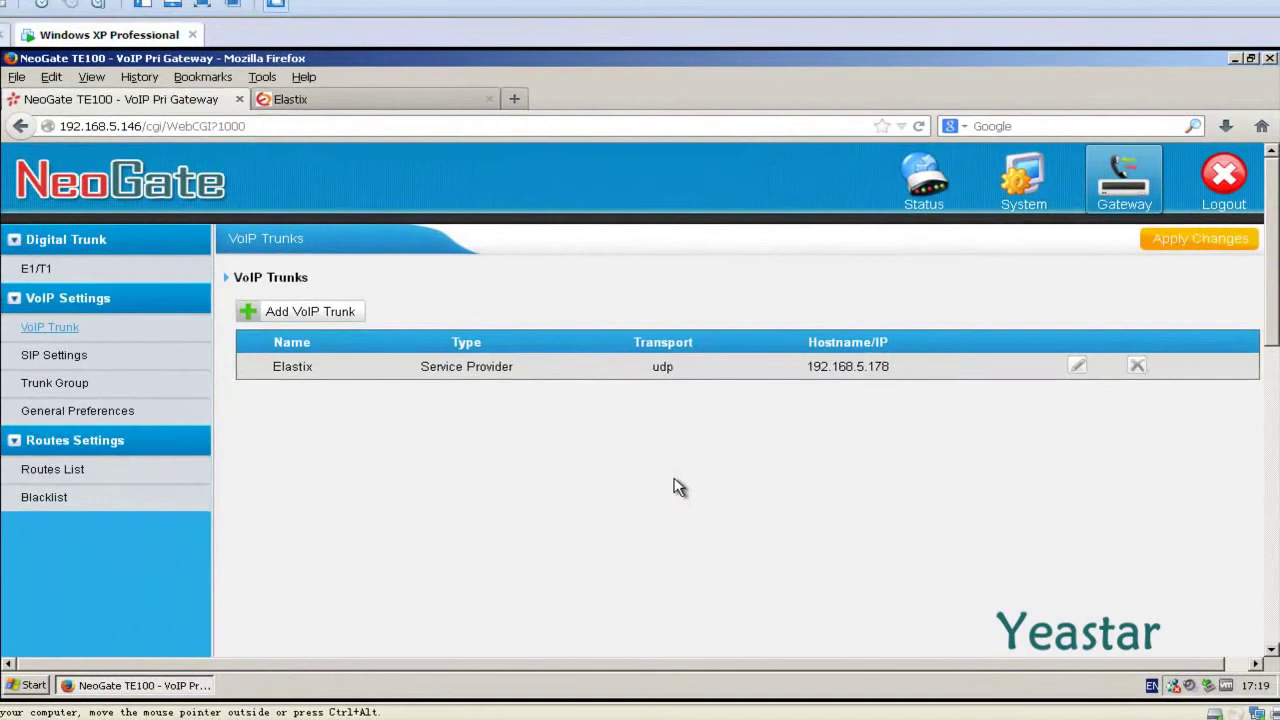
Apply the gateway changes and confirm the Elastix trunk shows OK in Trunk Status.
{"action": "left_click", "coordinate": [1174, 240]}
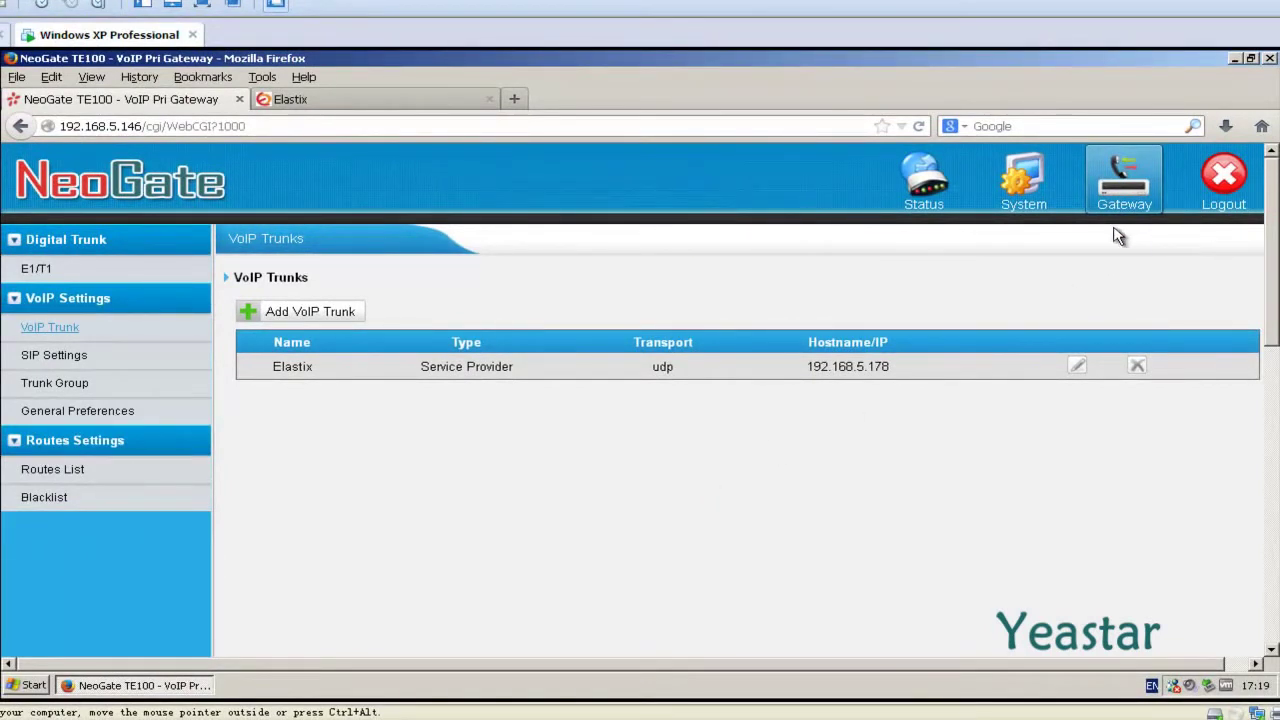
{"action": "left_click", "coordinate": [925, 185]}
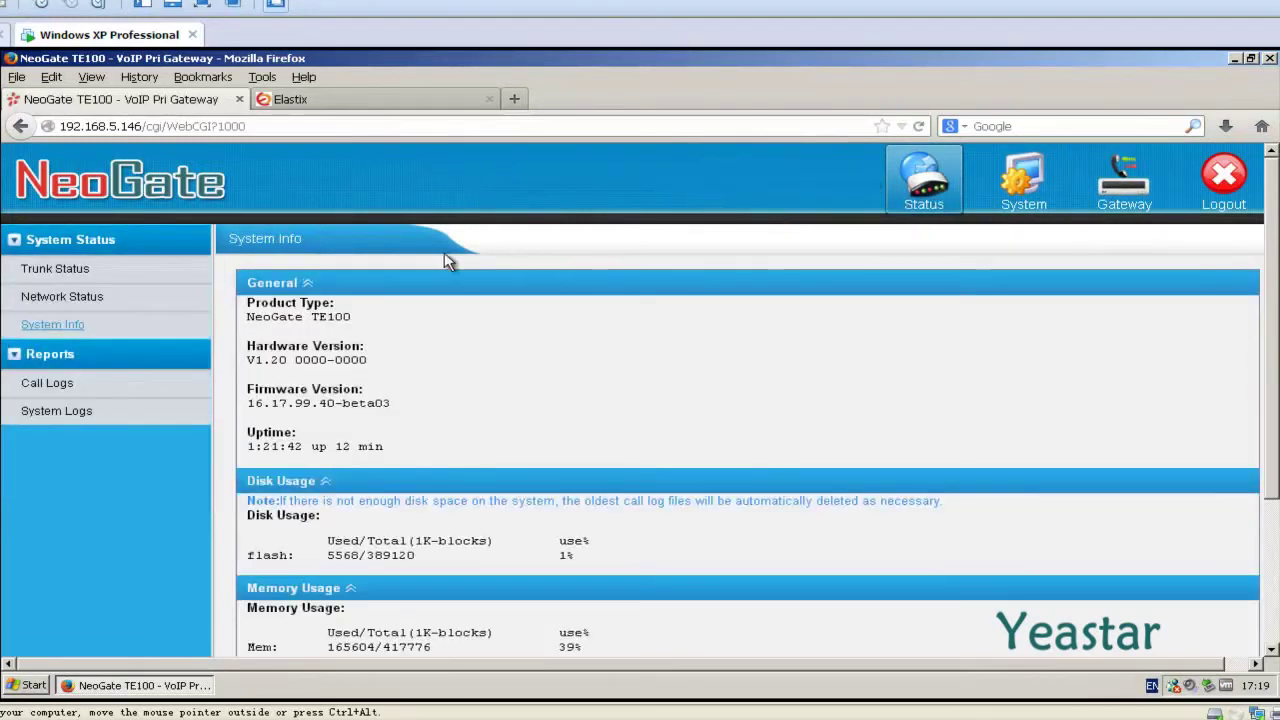
{"action": "left_click", "coordinate": [97, 272]}
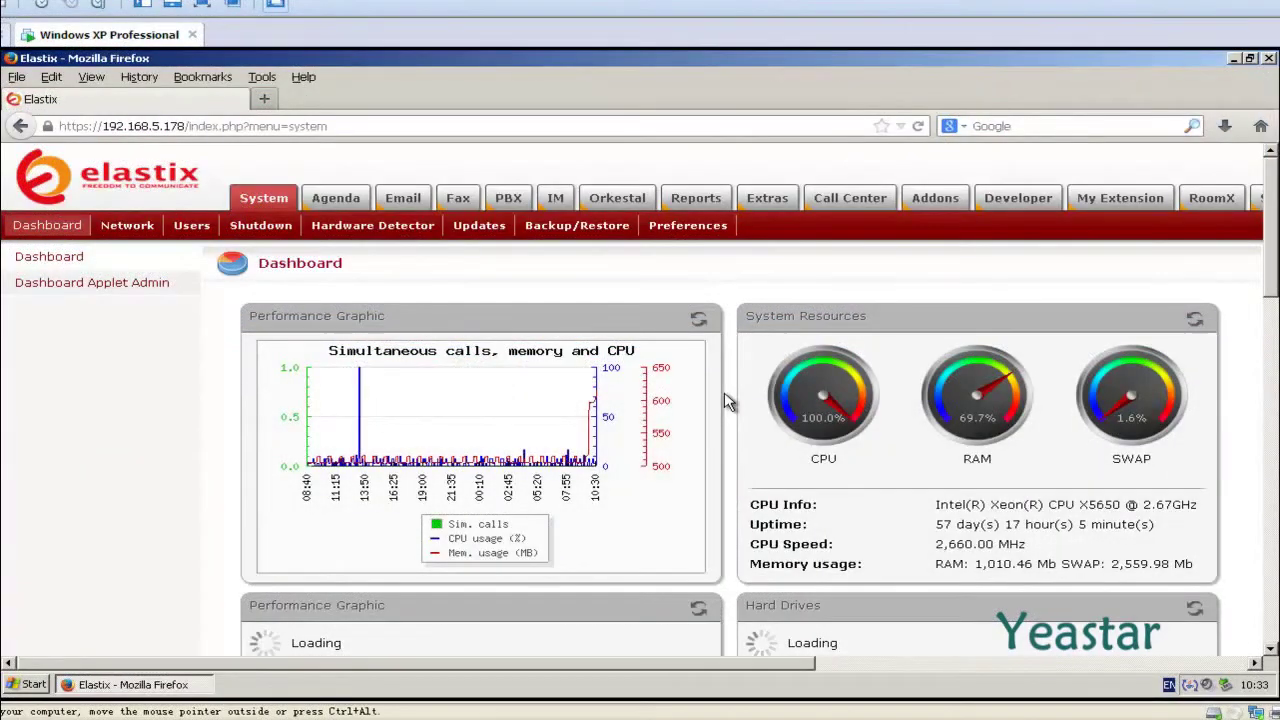
Open Elastix's PBX Trunks page and start a new SIP trunk.
{"action": "left_click", "coordinate": [514, 207]}
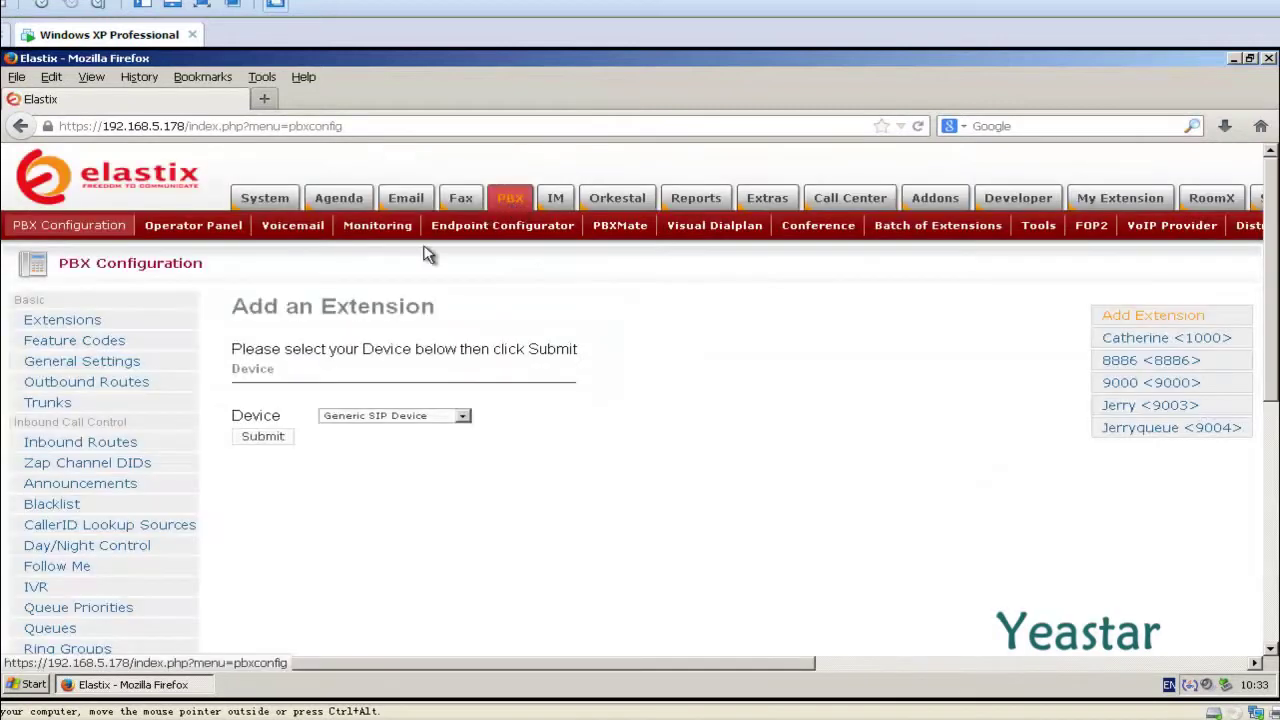
{"action": "left_click", "coordinate": [70, 407]}
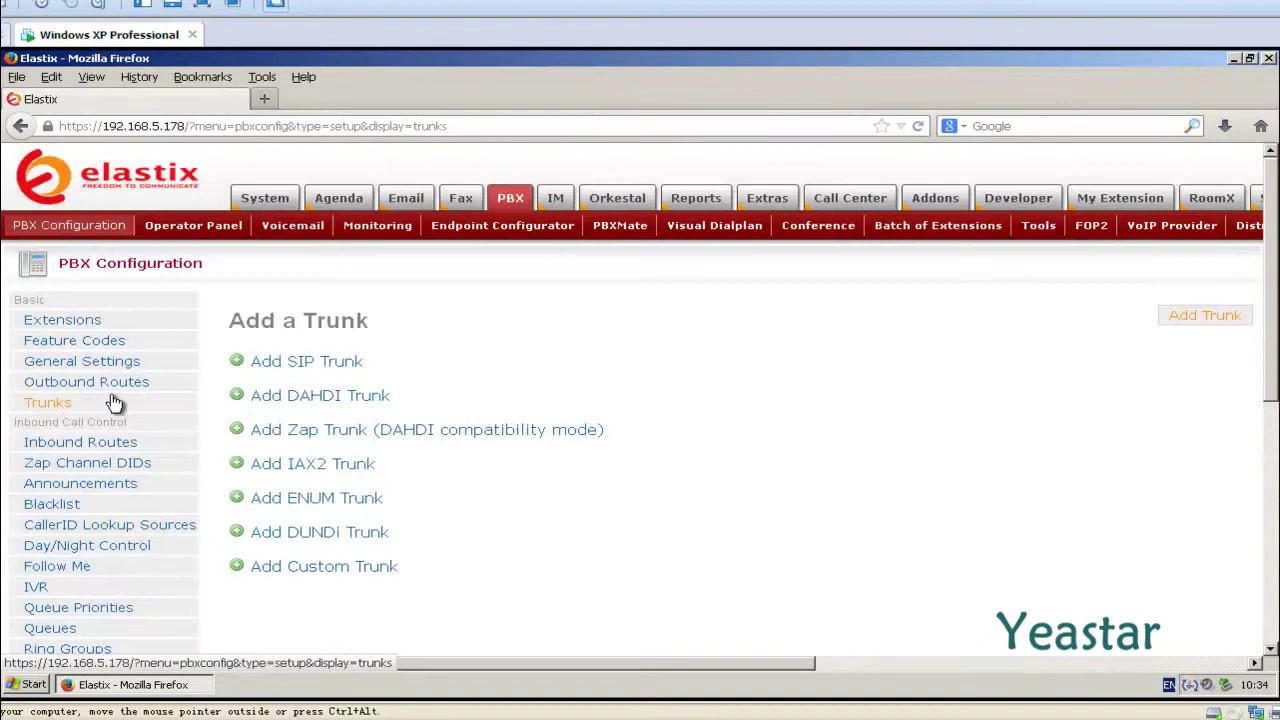
{"action": "left_click", "coordinate": [234, 368]}
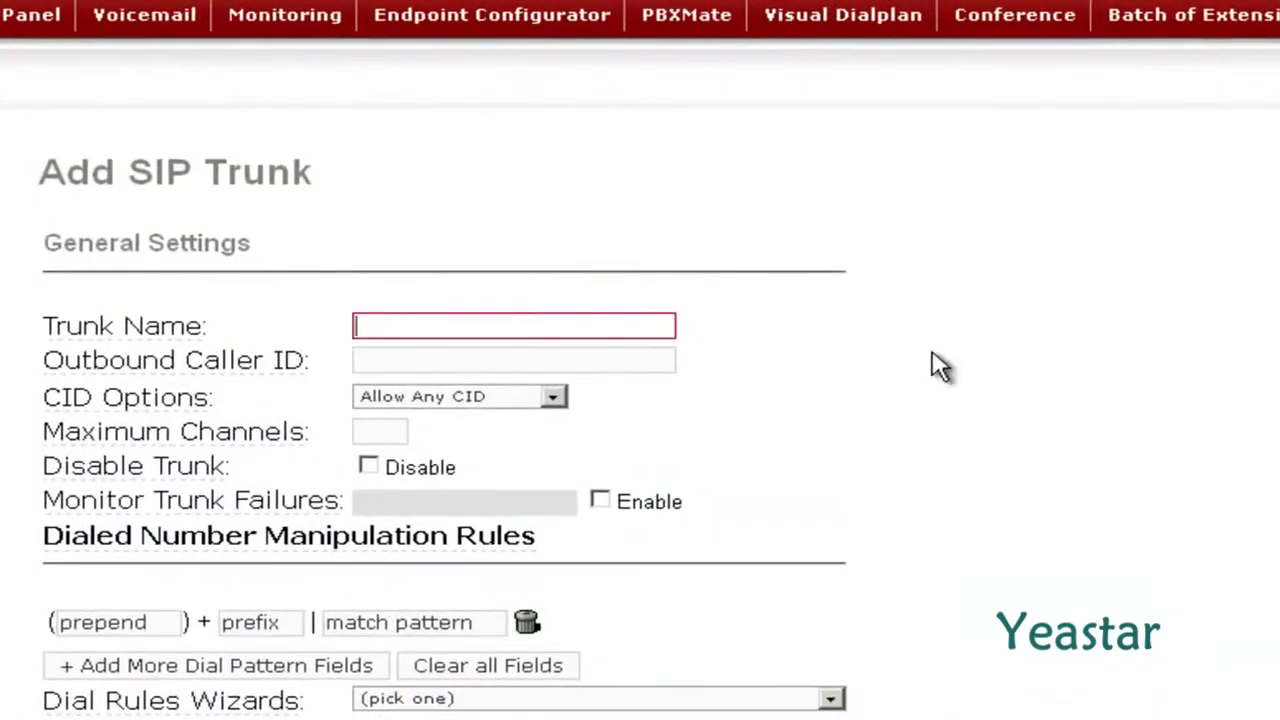
Enter NeoGate_TE as the trunk name in general and outgoing settings.
{"action": "type", "text": "NeoGate_TE"}
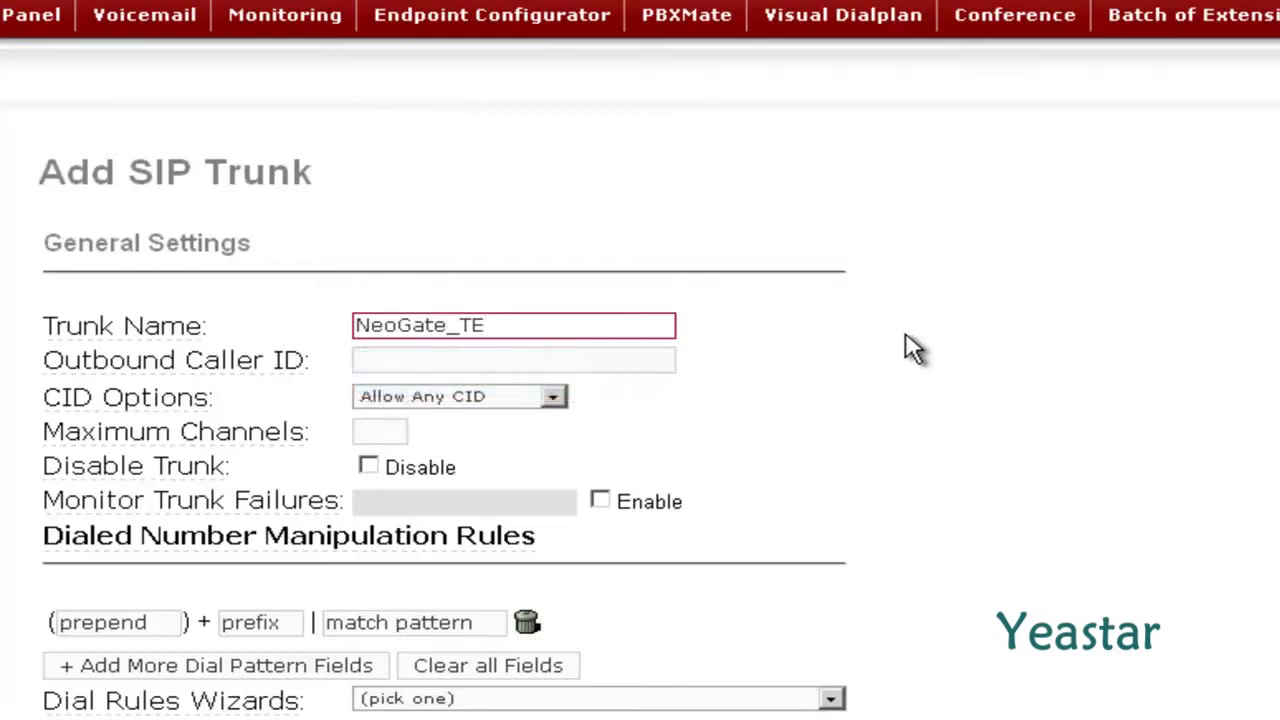
{"action": "left_click", "coordinate": [912, 348]}
{"action": "scroll", "coordinate": [900, 349], "scroll_direction": "down", "scroll_amount": 7}
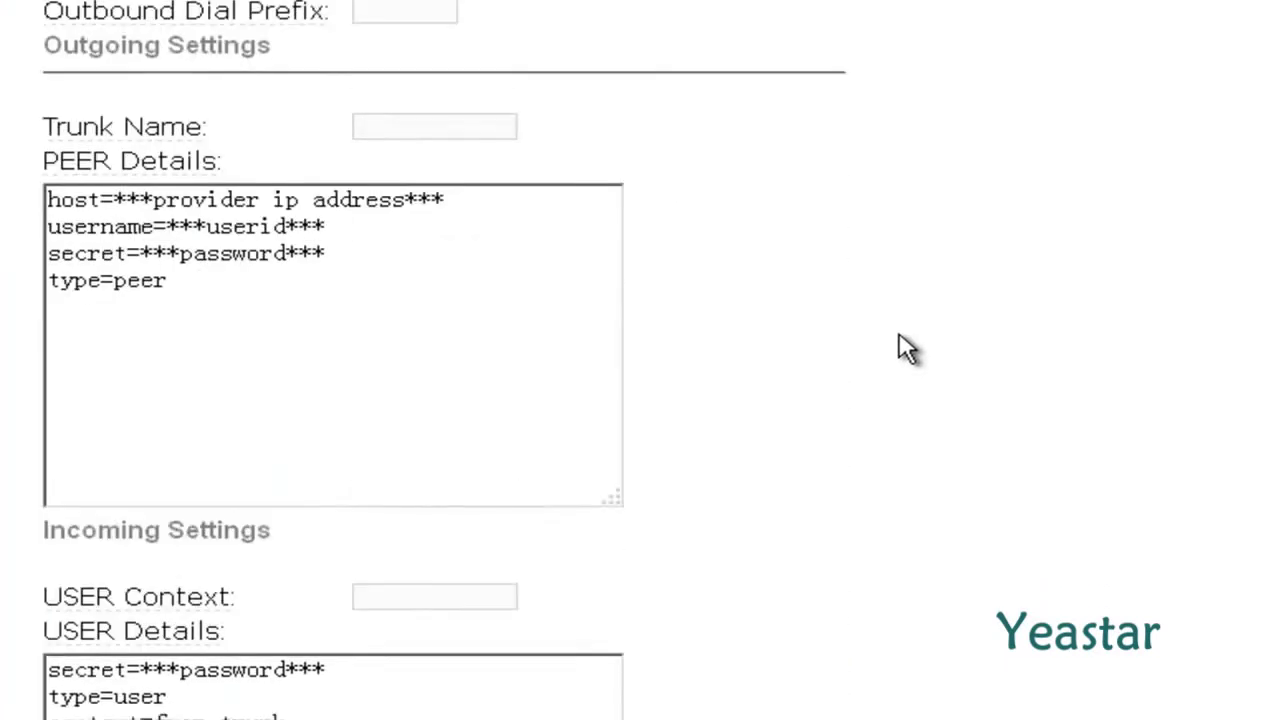
{"action": "left_click", "coordinate": [492, 94]}
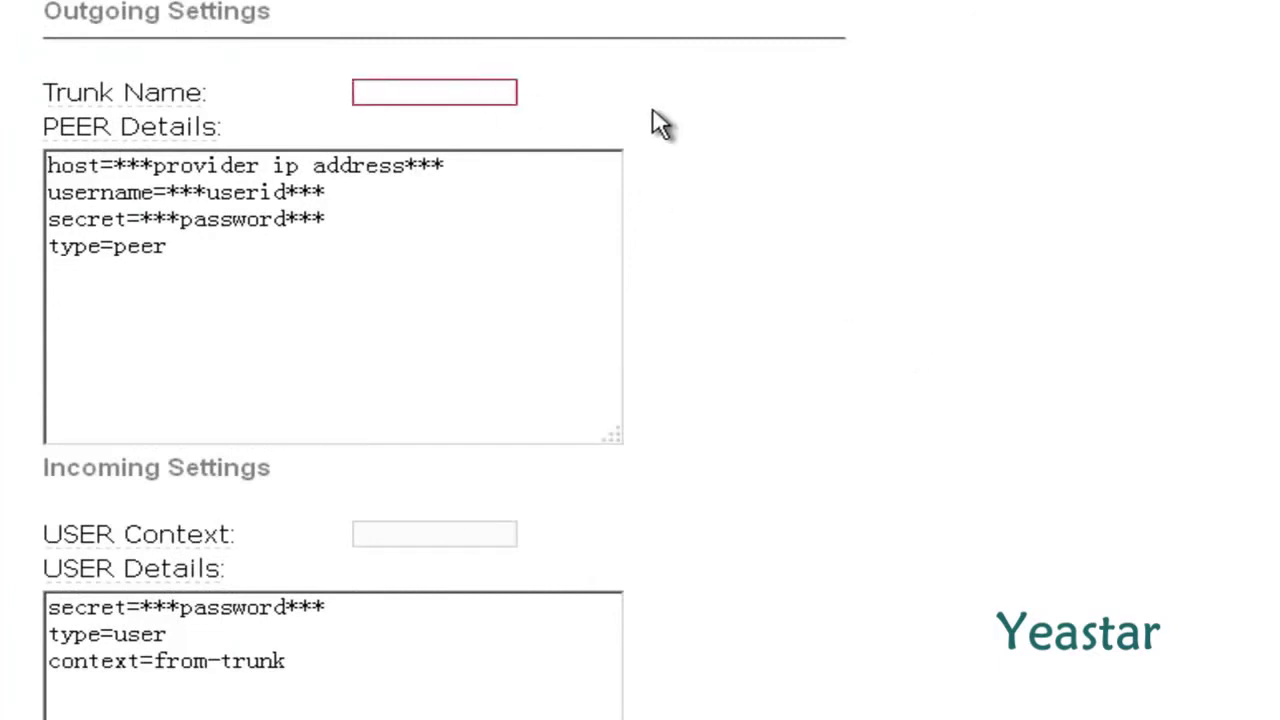
{"action": "type", "text": "NeoGate_TE"}
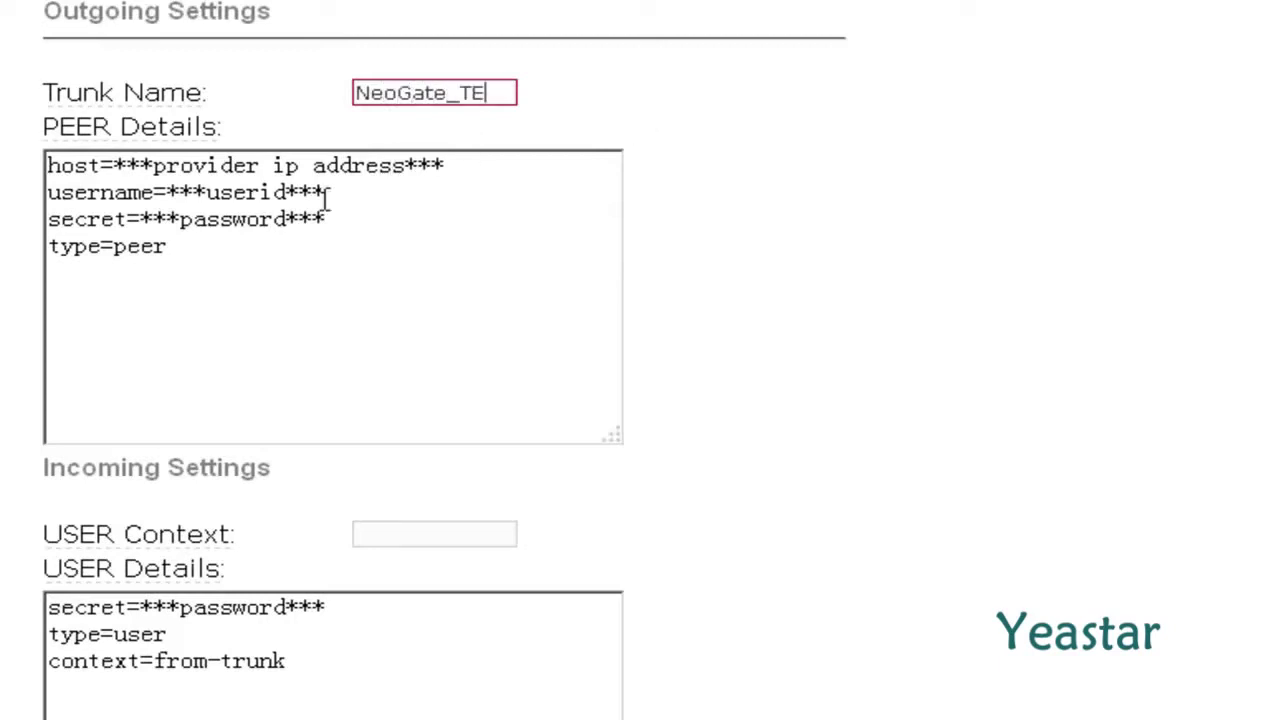
Replace the PEER Details with the host=192.168.5.146 settings and submit the trunk.
{"action": "left_click_drag", "start_coordinate": [172, 248], "coordinate": [33, 165]}
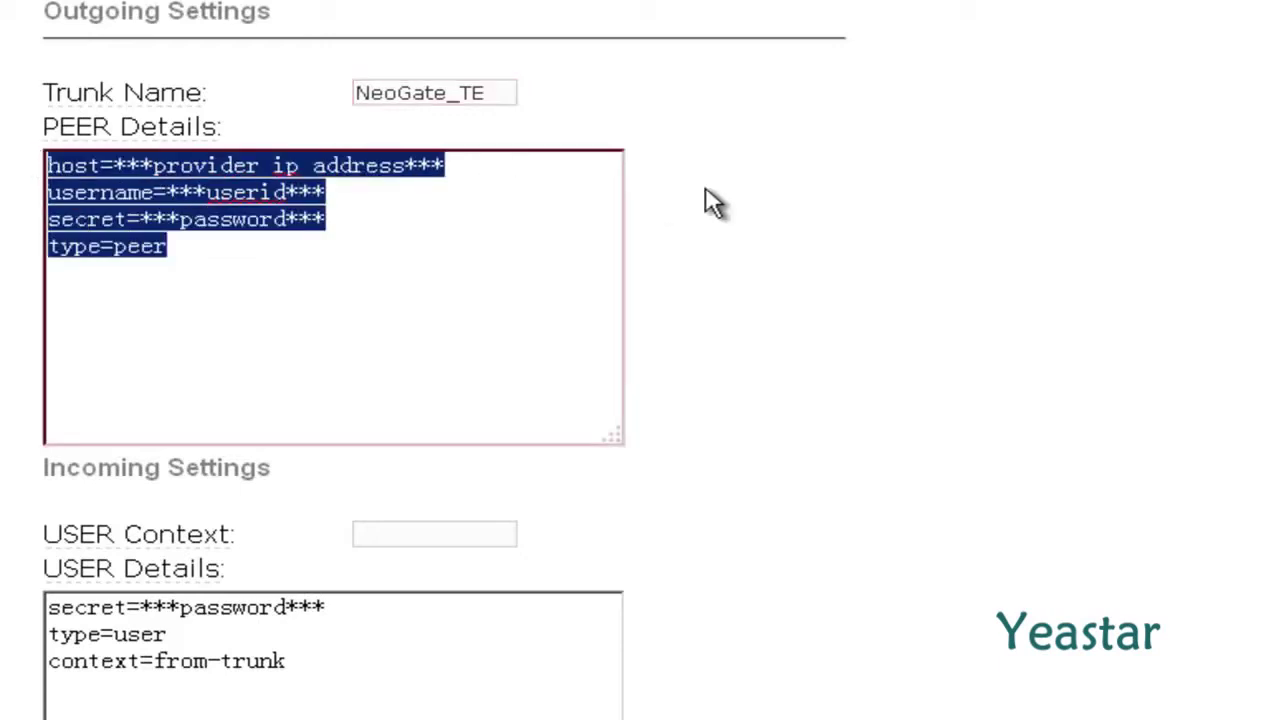
{"action": "type", "text": "host=192.168.5.146 type=peer qualify=yes disallow=all allow=ulaw,alaw,gsm"}
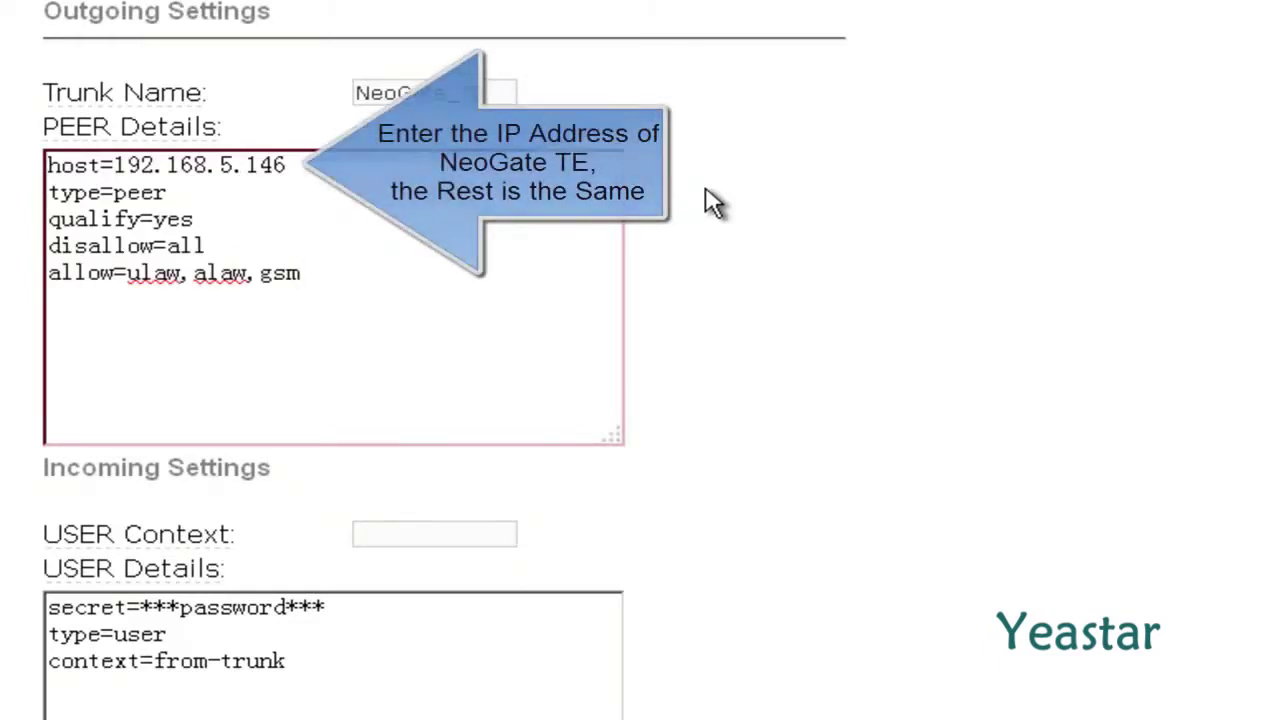
{"action": "left_click", "coordinate": [712, 203]}
{"action": "scroll", "coordinate": [712, 203], "scroll_direction": "down", "scroll_amount": 5}
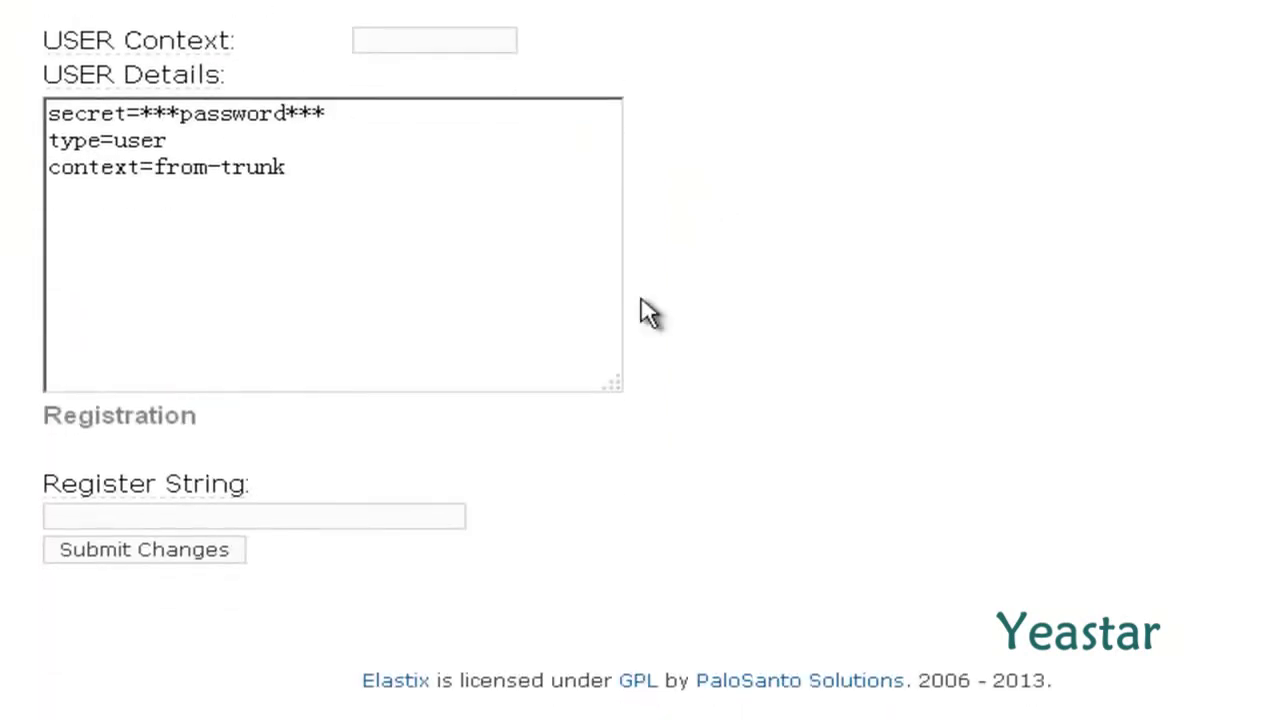
{"action": "left_click", "coordinate": [239, 548]}
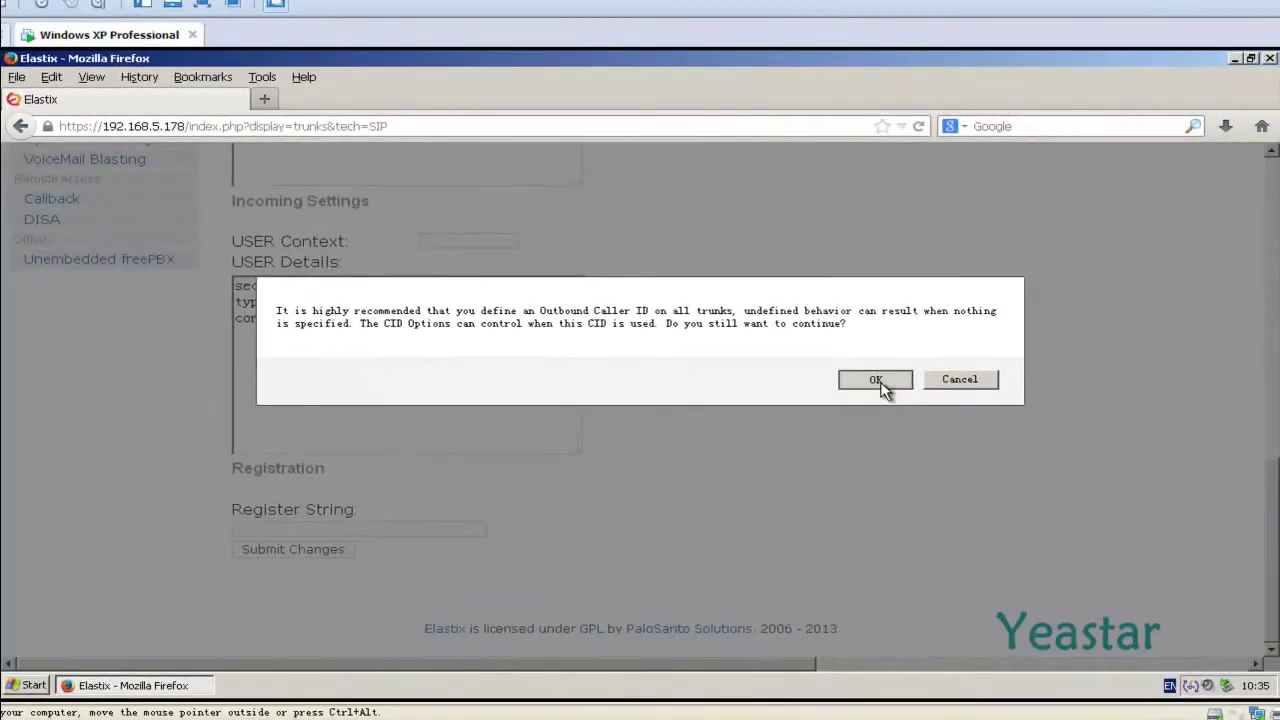
Save the trunk without Outbound Caller ID, apply the changes, and reveal Unembedded freePBX.
{"action": "left_click", "coordinate": [876, 380]}
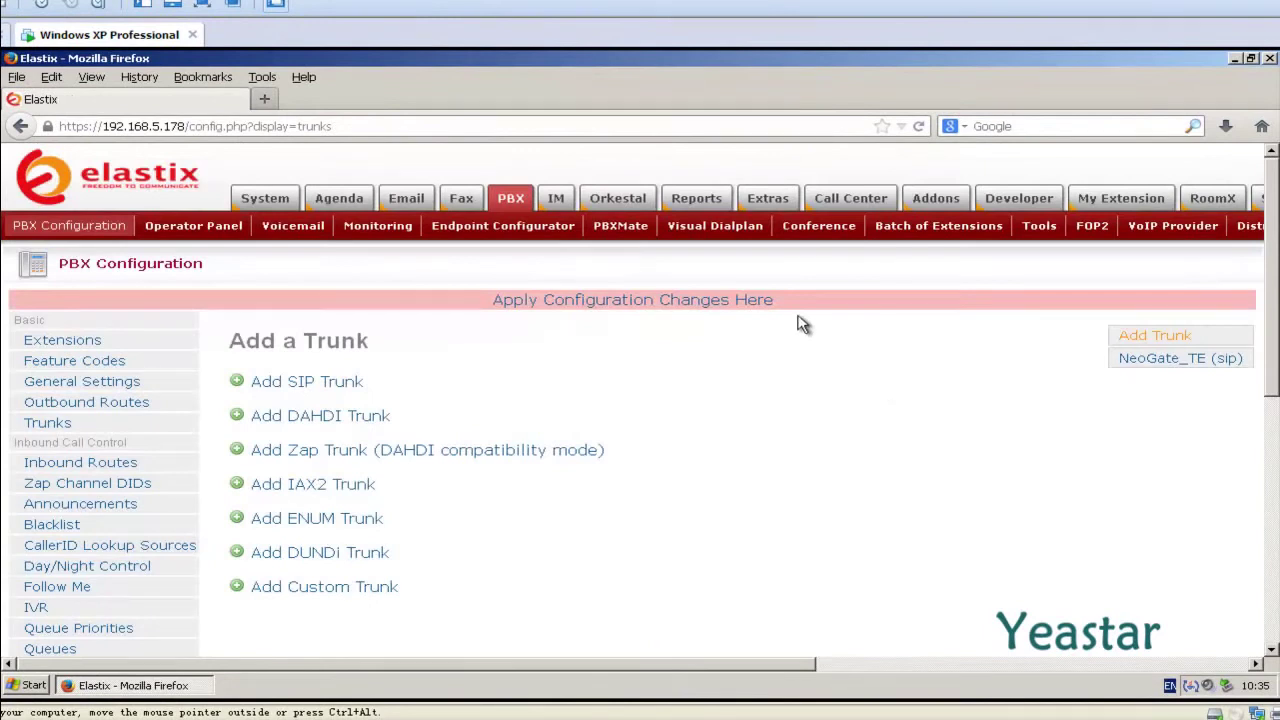
{"action": "left_click", "coordinate": [766, 300]}
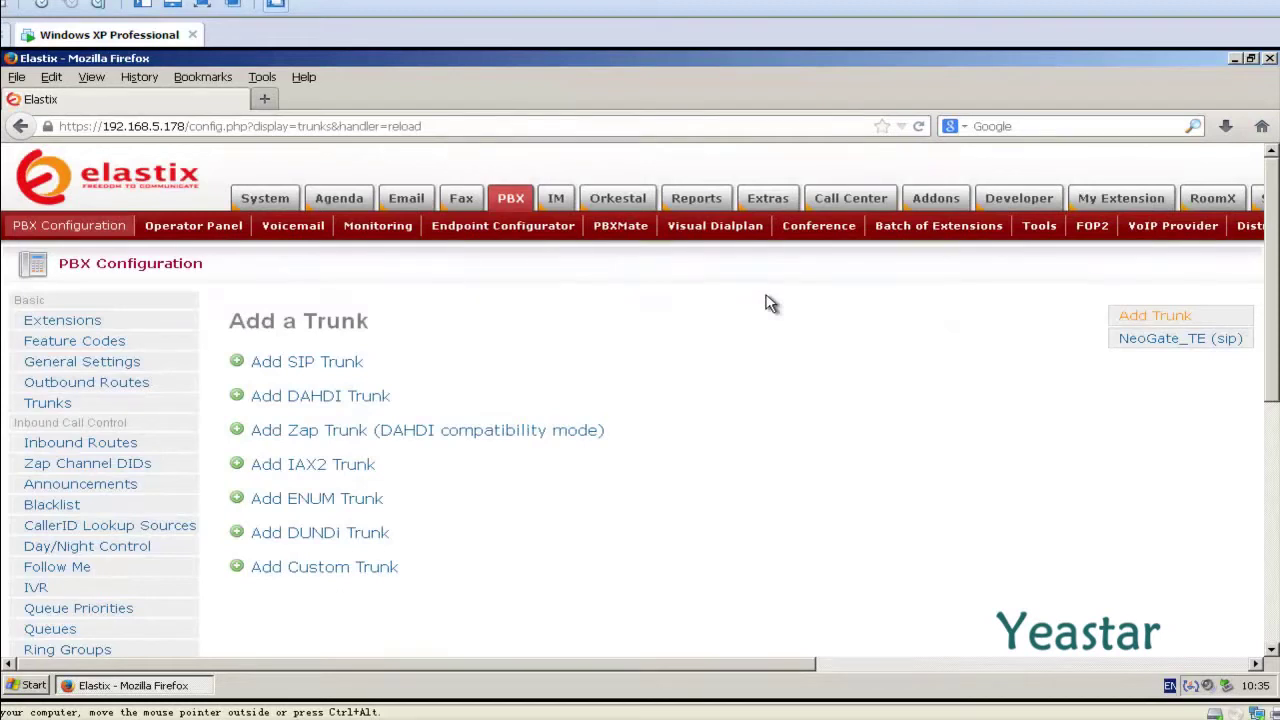
{"action": "scroll", "coordinate": [766, 302], "scroll_direction": "down", "scroll_amount": 8}
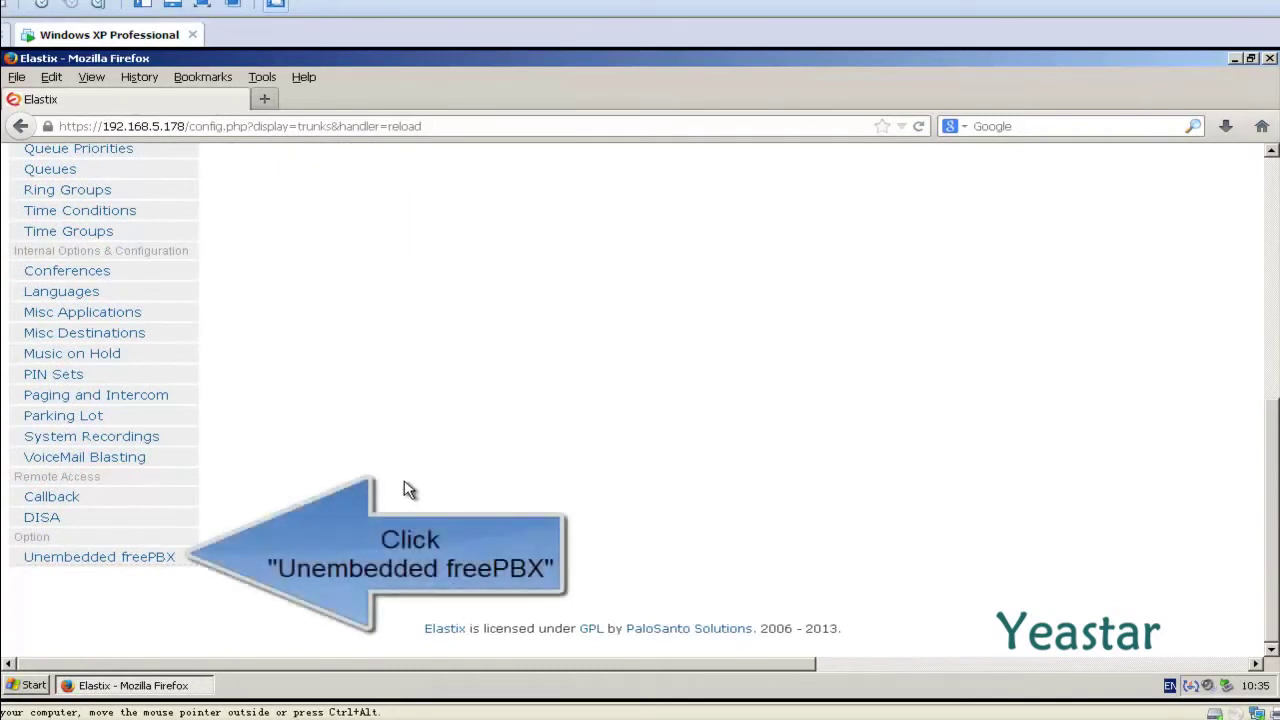
Open unembedded FreePBX at Tools > Asterisk CLI with 'sip show peers' entered.
{"action": "left_click", "coordinate": [175, 557]}
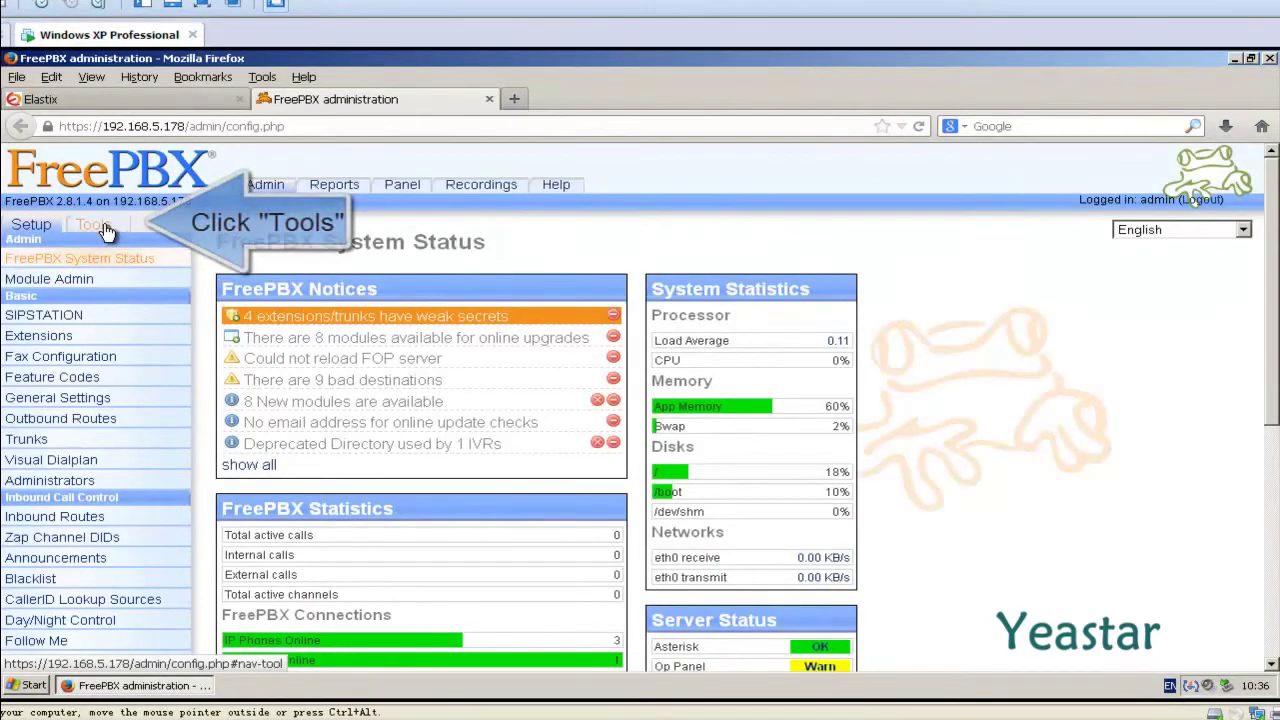
{"action": "left_click", "coordinate": [105, 228]}
{"action": "left_click", "coordinate": [94, 338]}
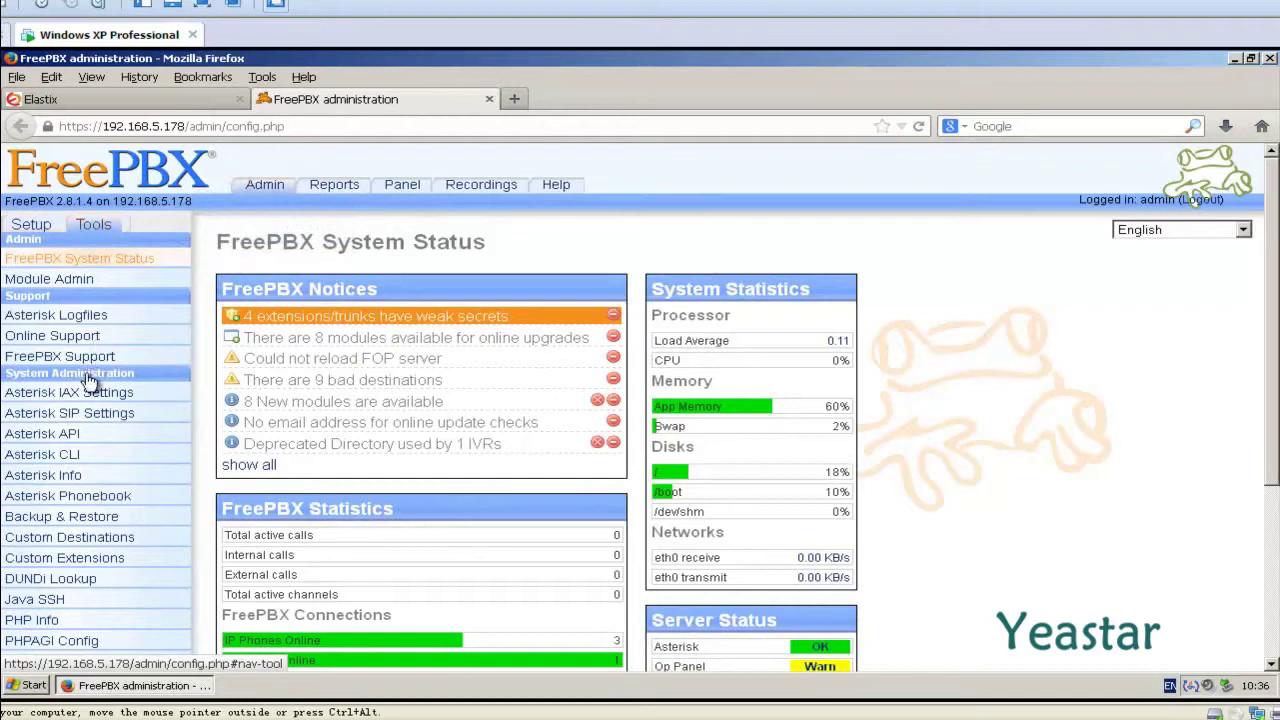
{"action": "left_click", "coordinate": [70, 456]}
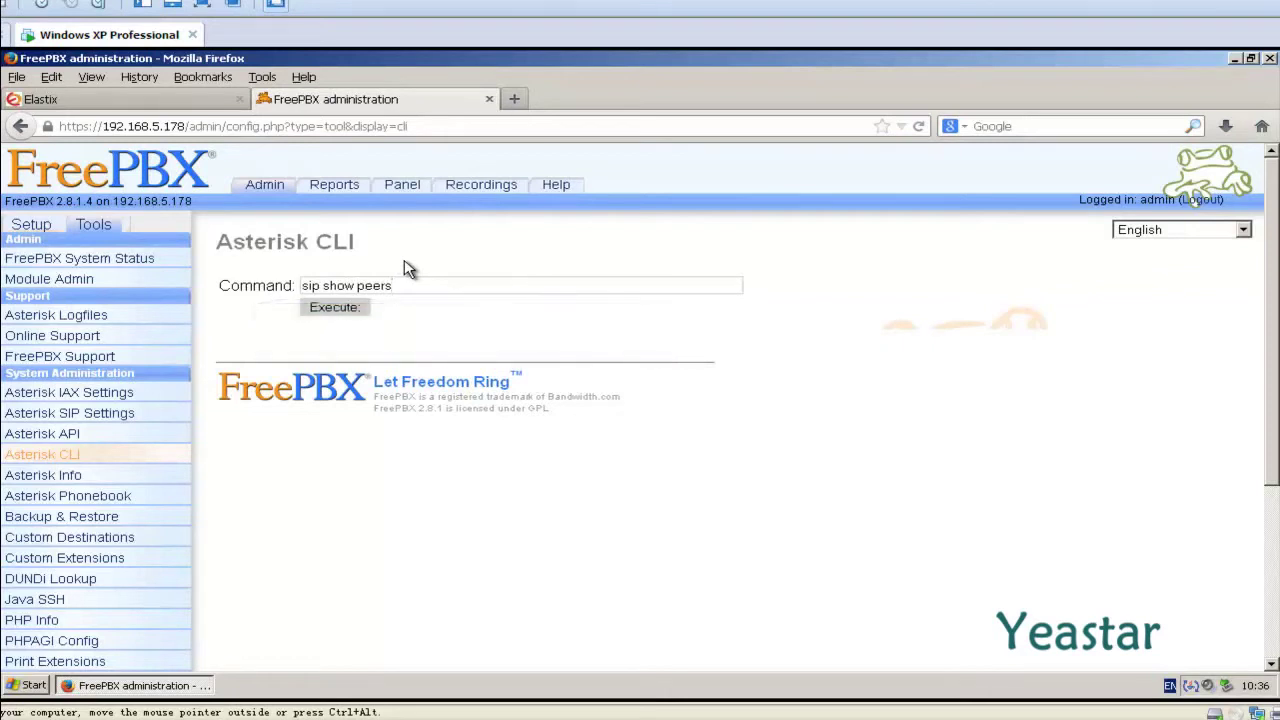
Execute 'sip show peers' in the Asterisk CLI.
{"action": "left_click", "coordinate": [334, 307]}
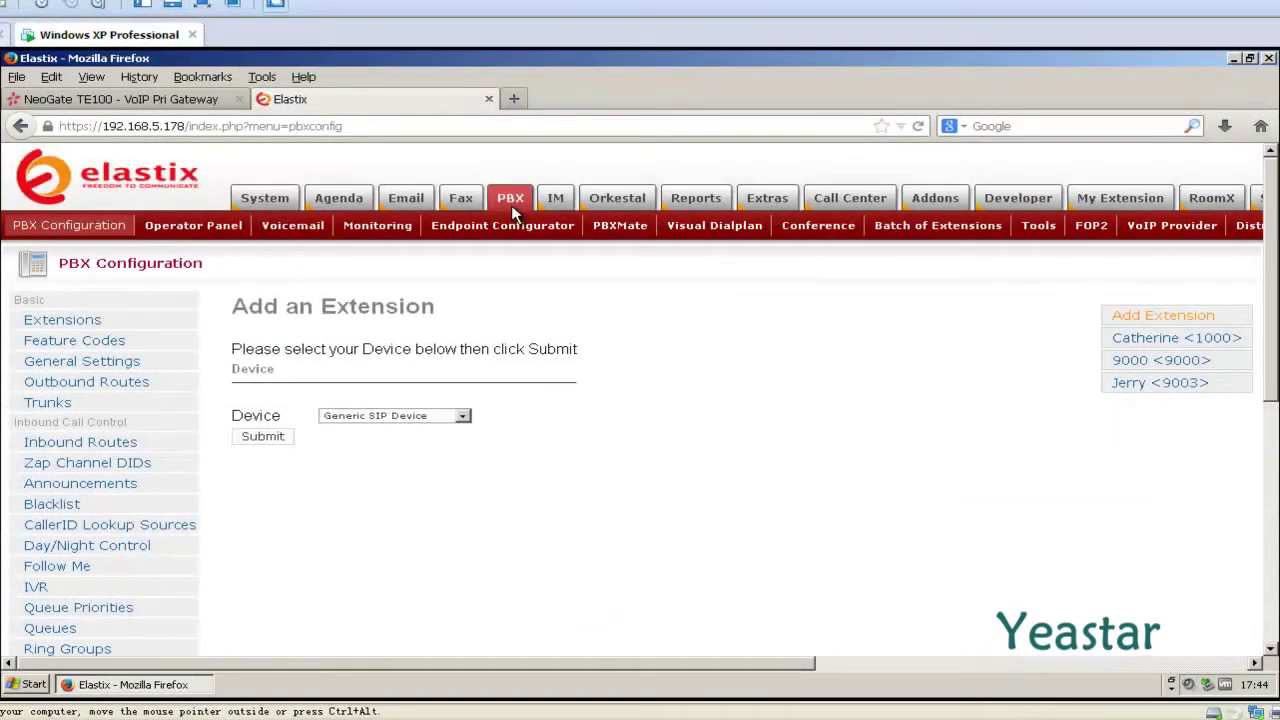
Start outbound route To_NeoGateTE with dial match pattern X.
{"action": "left_click", "coordinate": [162, 387]}
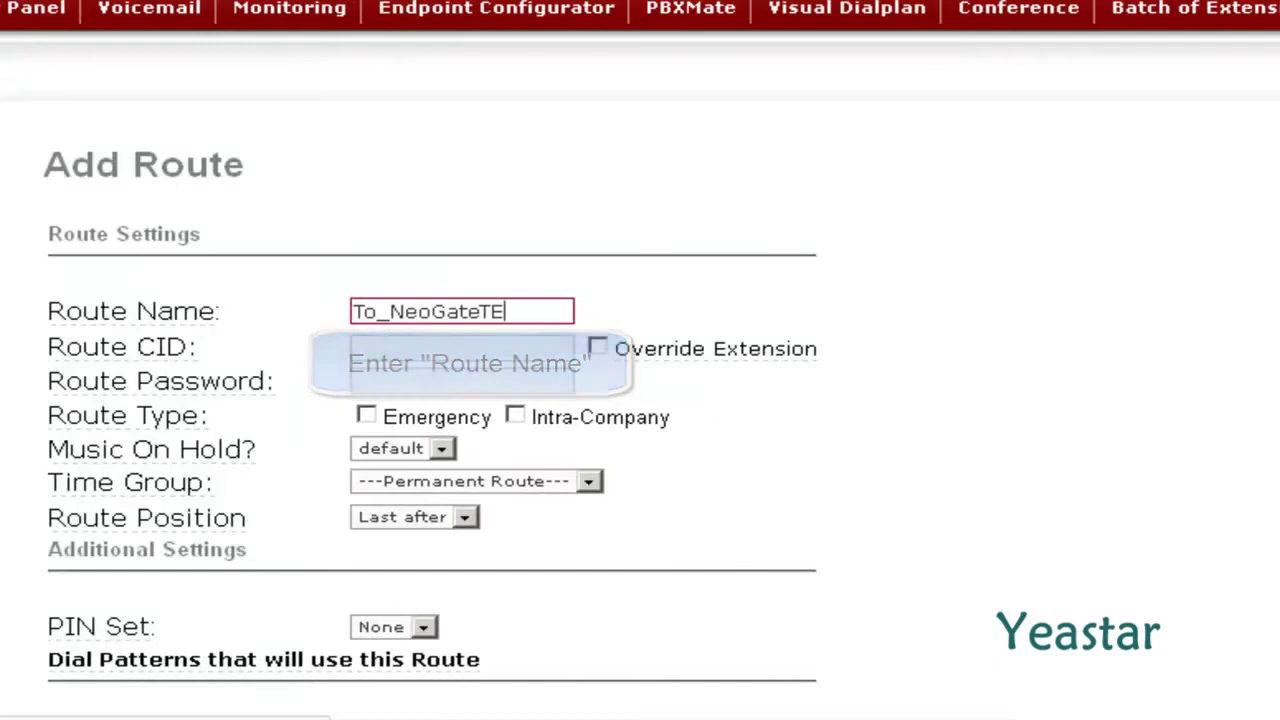
{"action": "left_click", "coordinate": [886, 420]}
{"action": "scroll", "coordinate": [890, 420], "scroll_direction": "down", "scroll_amount": 5}
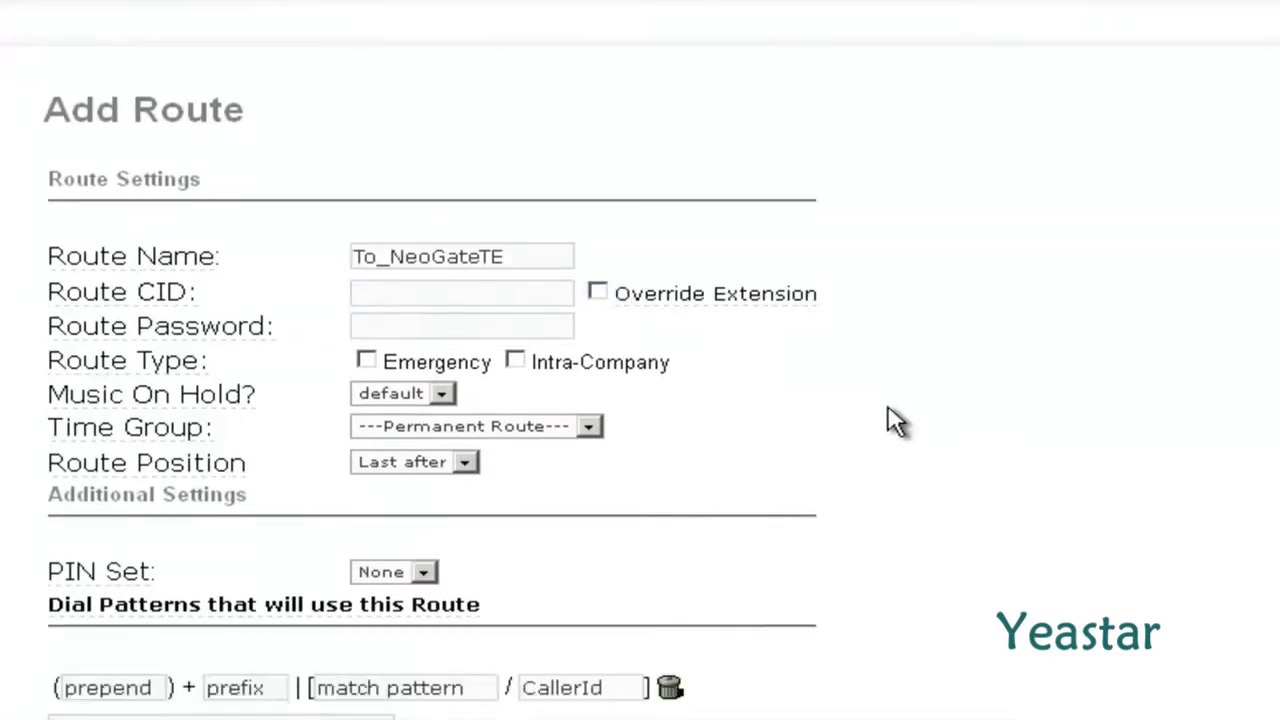
{"action": "scroll", "coordinate": [893, 420], "scroll_direction": "down", "scroll_amount": 4}
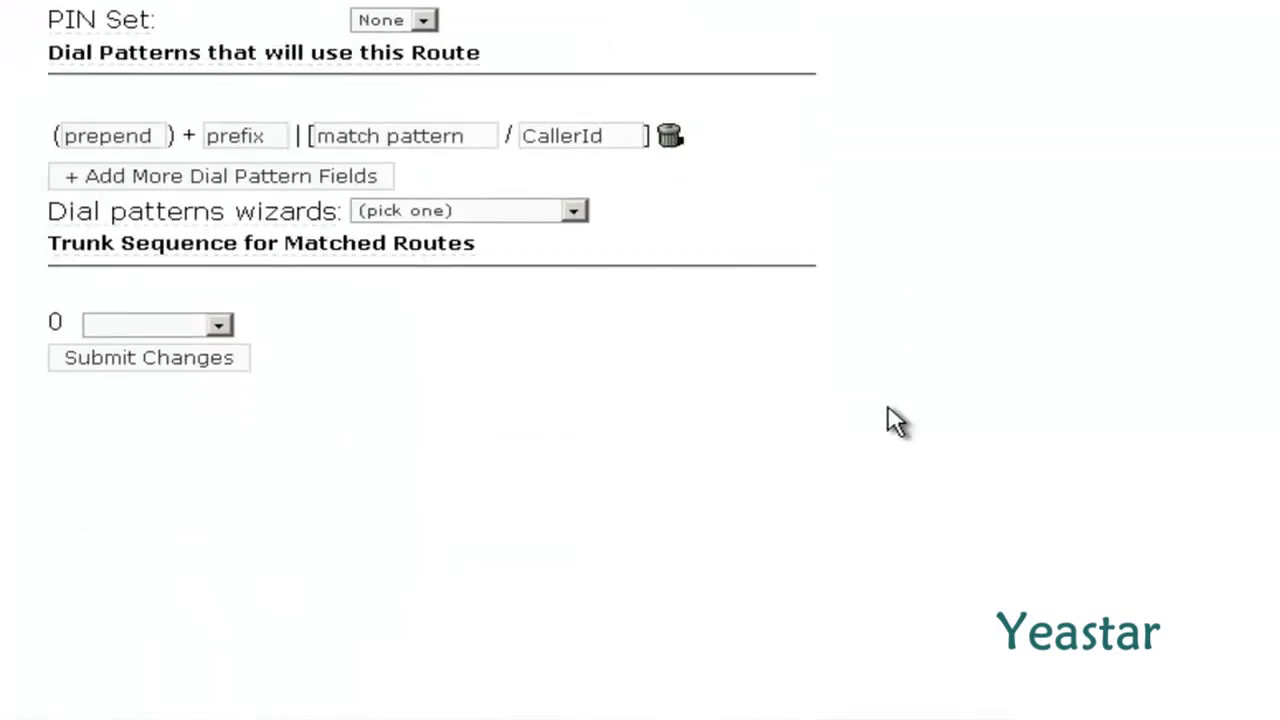
{"action": "left_click", "coordinate": [423, 145]}
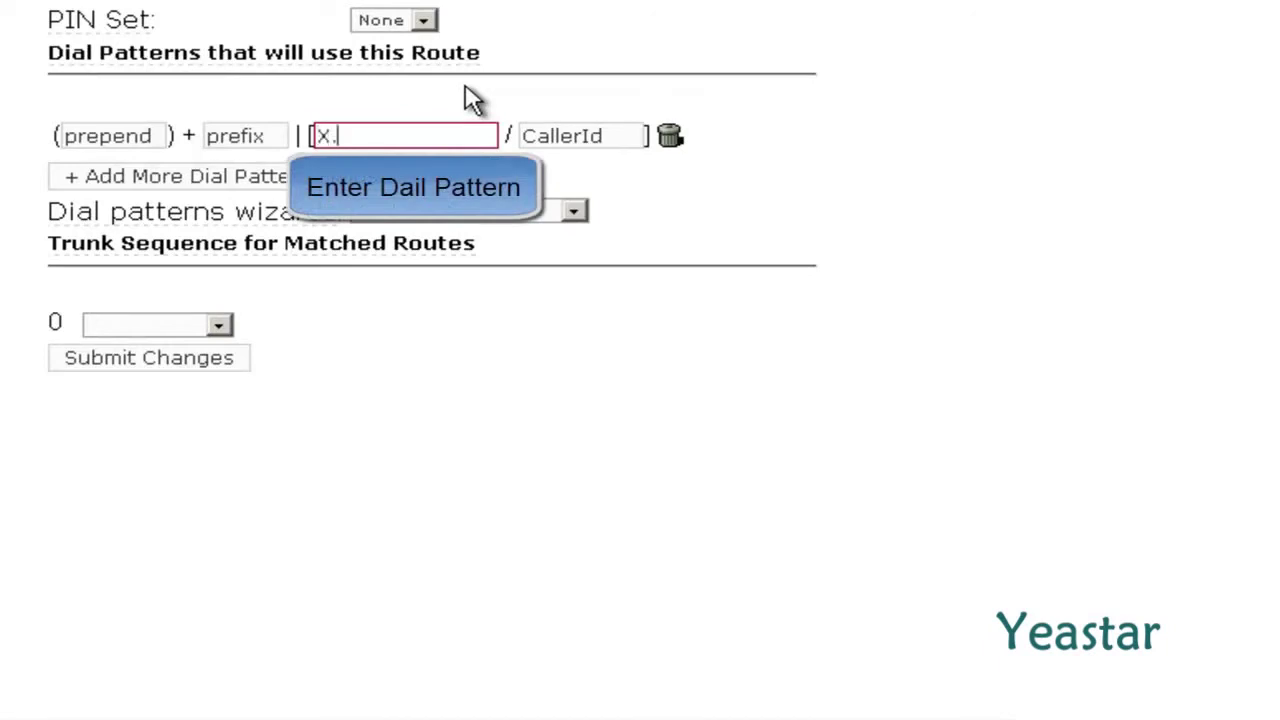
{"action": "left_click", "coordinate": [473, 100]}
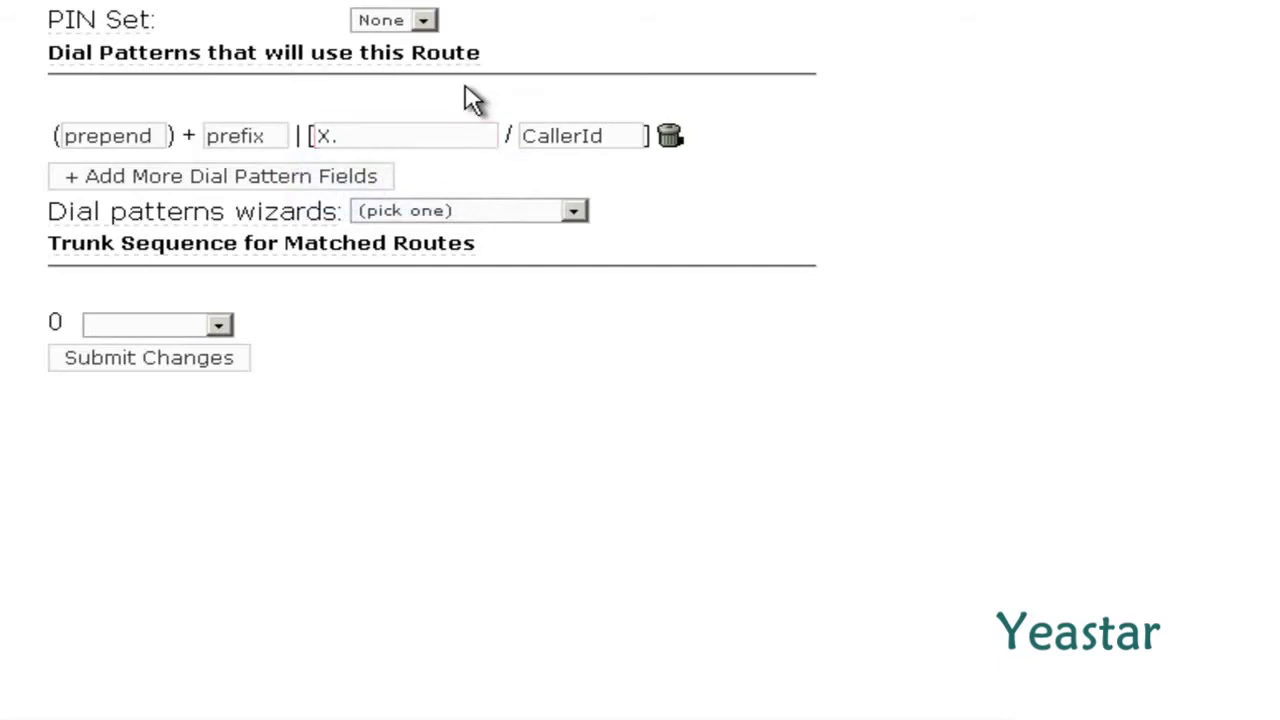
Set the route's trunk sequence to NeoGate_TE, submit it, and apply the changes.
{"action": "left_click", "coordinate": [218, 326]}
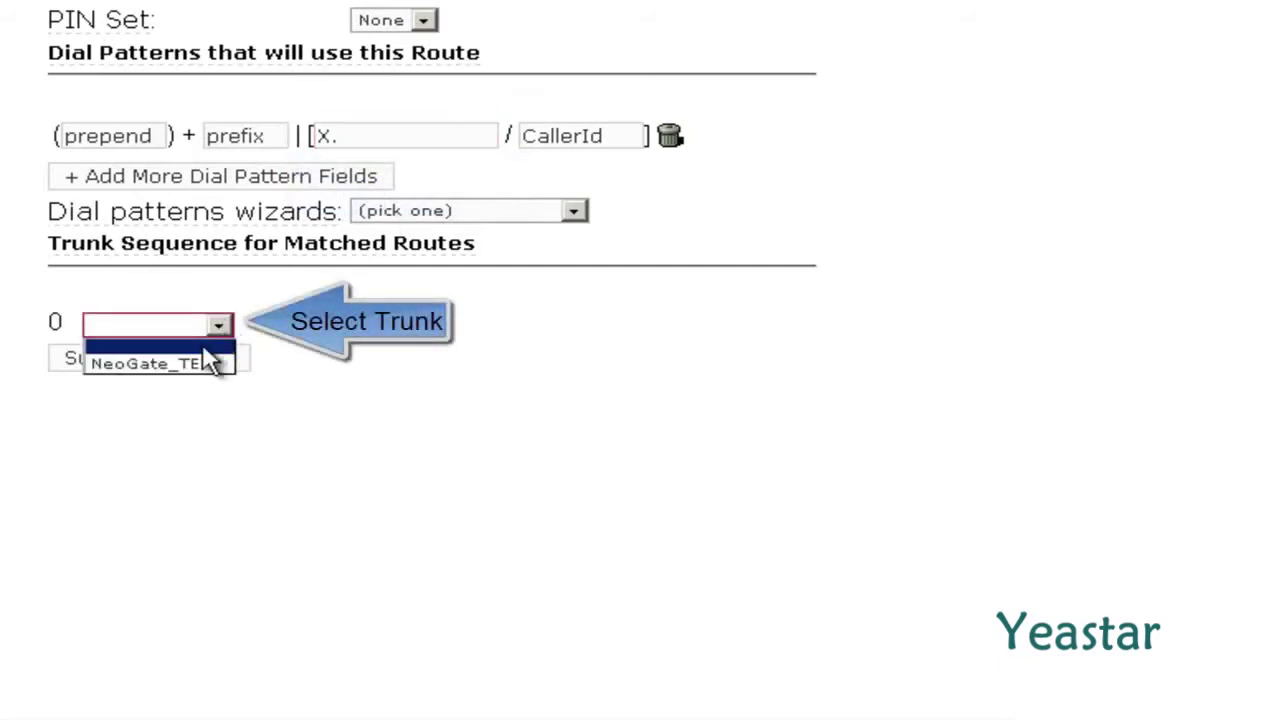
{"action": "left_click", "coordinate": [205, 364]}
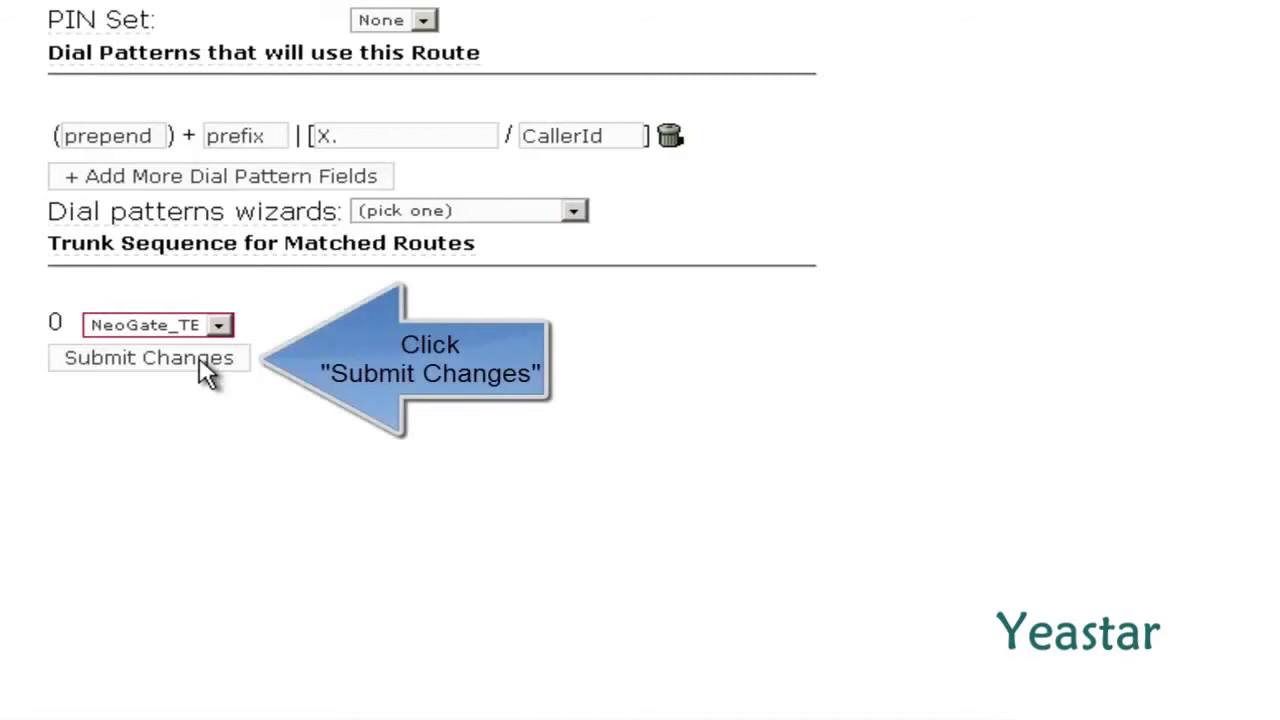
{"action": "left_click", "coordinate": [200, 364]}
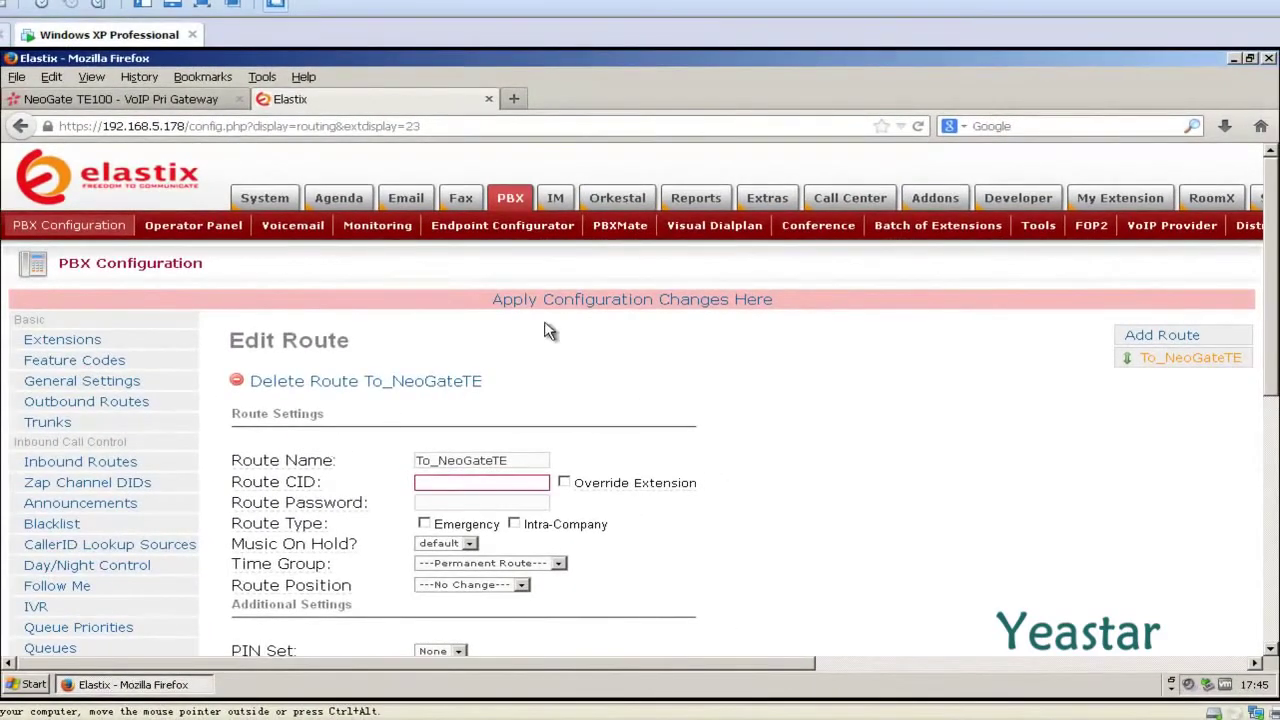
{"action": "left_click", "coordinate": [578, 302]}
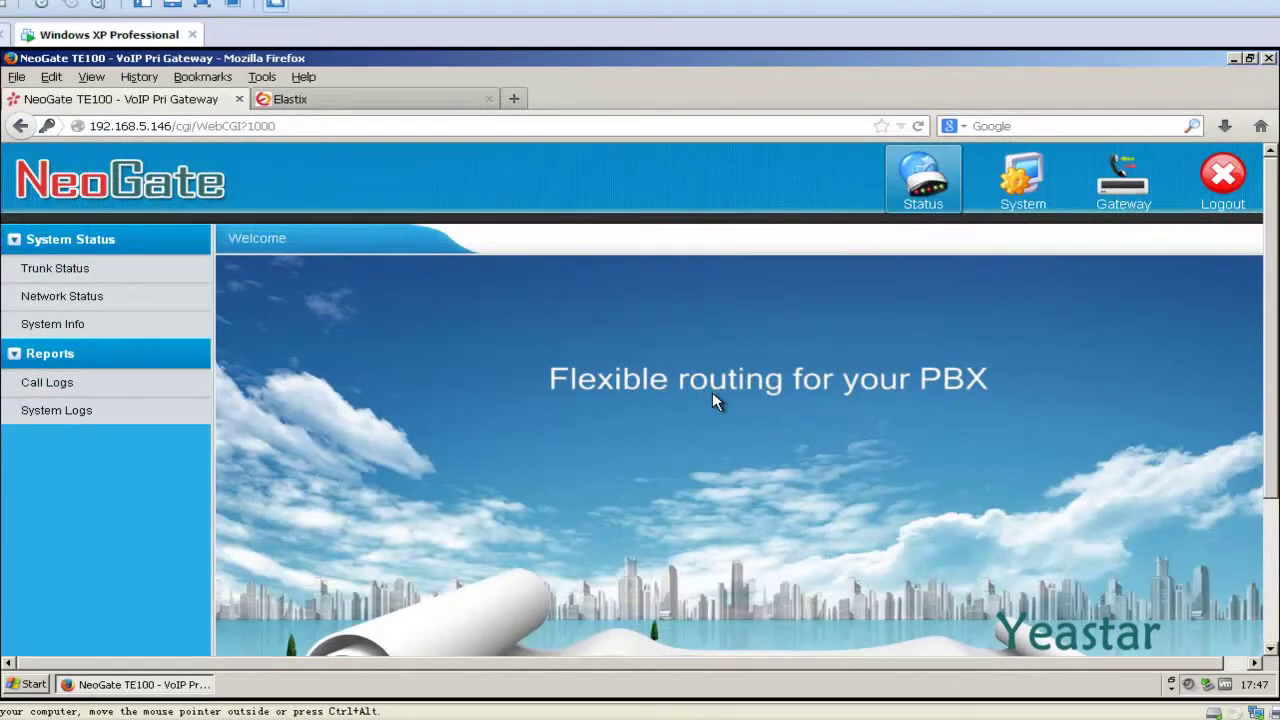
Open the NeoGate New Route dialog from the empty Gateway Routes List.
{"action": "left_click", "coordinate": [1107, 212]}
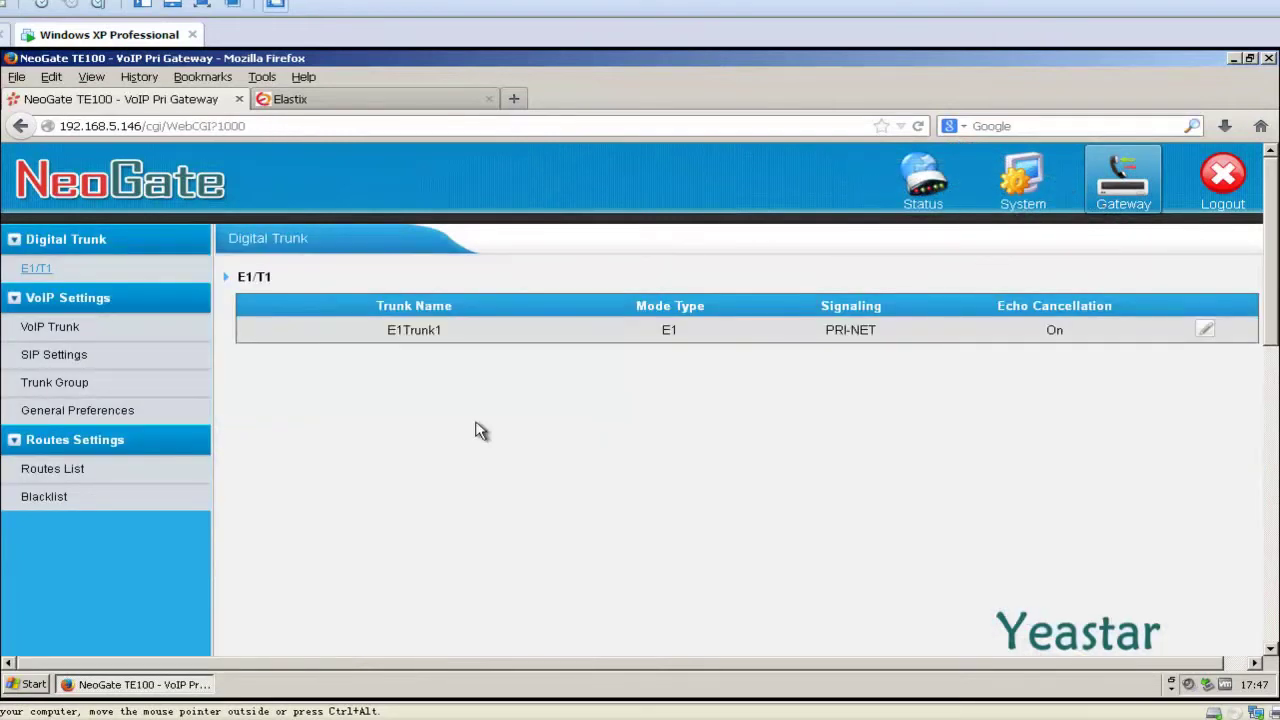
{"action": "left_click", "coordinate": [100, 469]}
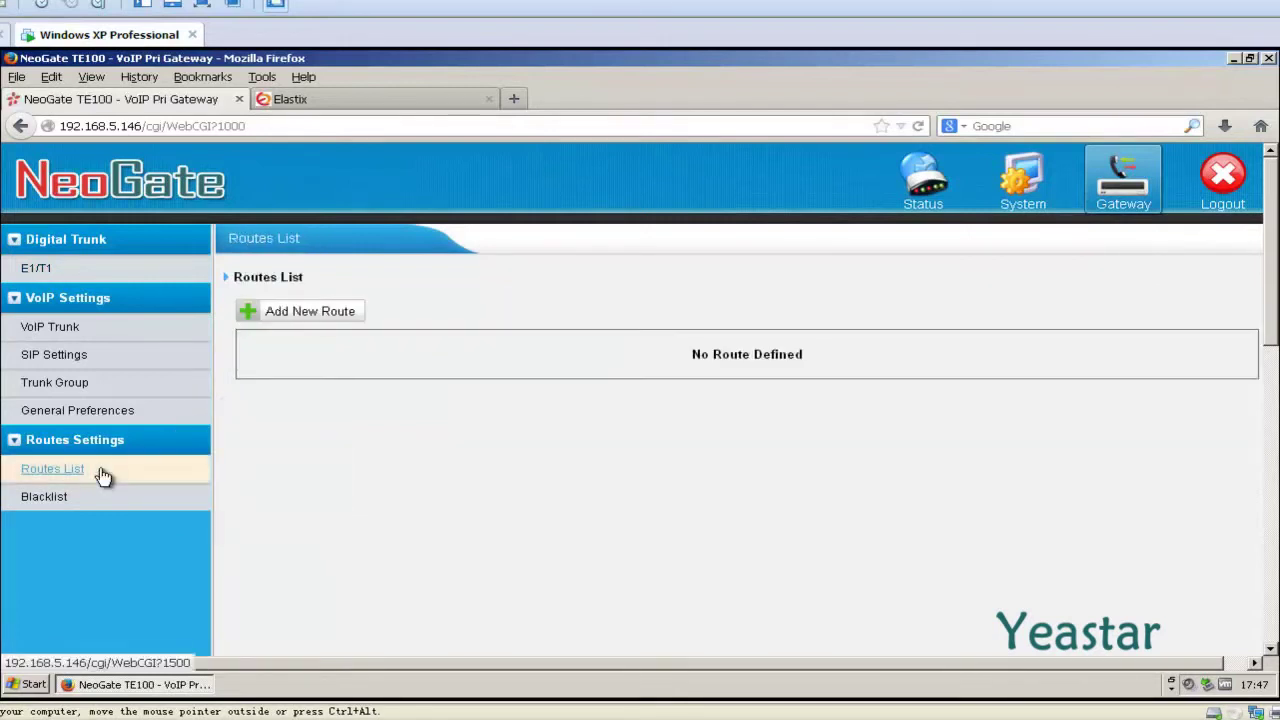
{"action": "left_click", "coordinate": [257, 318]}
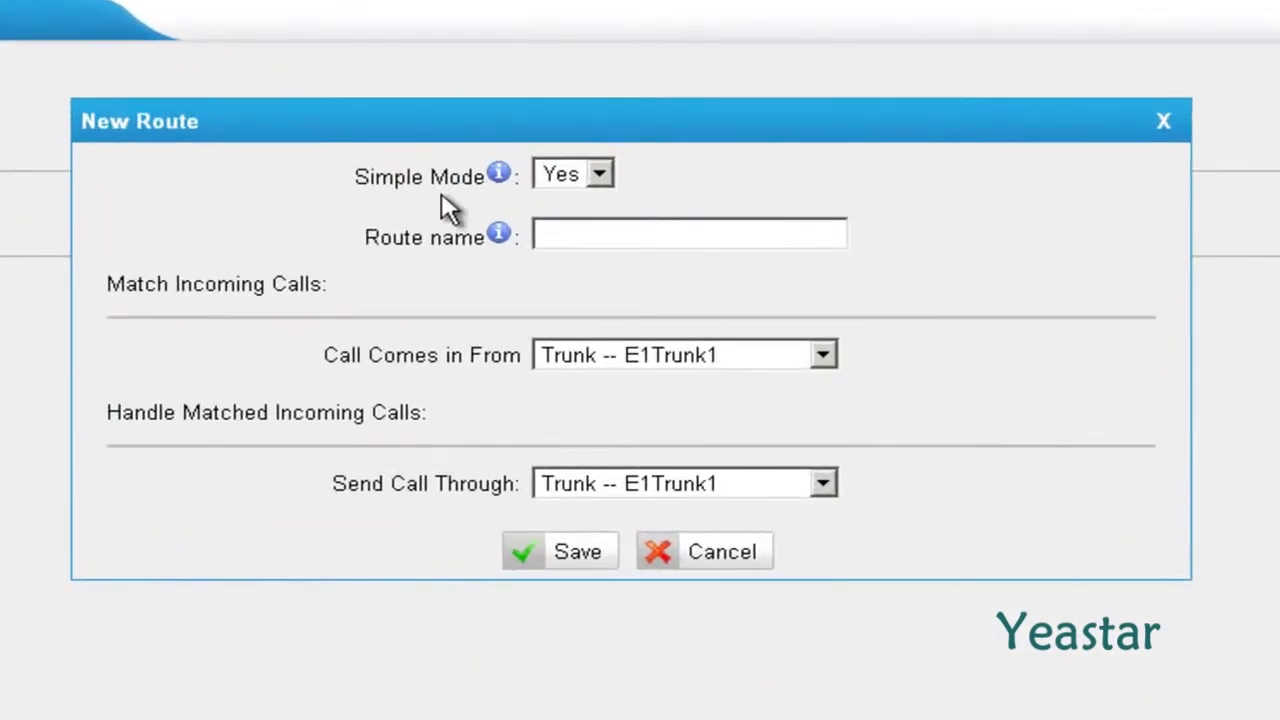
Save a simple-mode route Elastix_to_NeoGateTE from ServiceProvider Elastix through trunk E1Trunk1.
{"action": "left_click", "coordinate": [600, 176]}
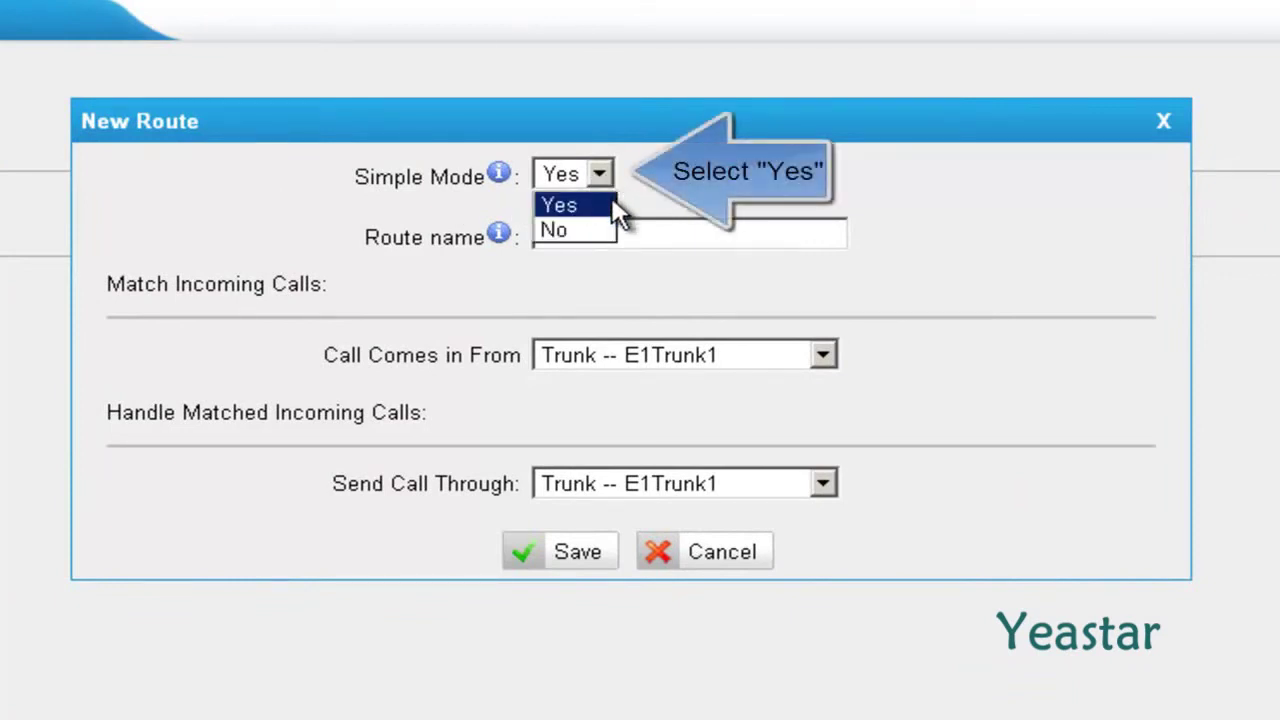
{"action": "left_click", "coordinate": [612, 204]}
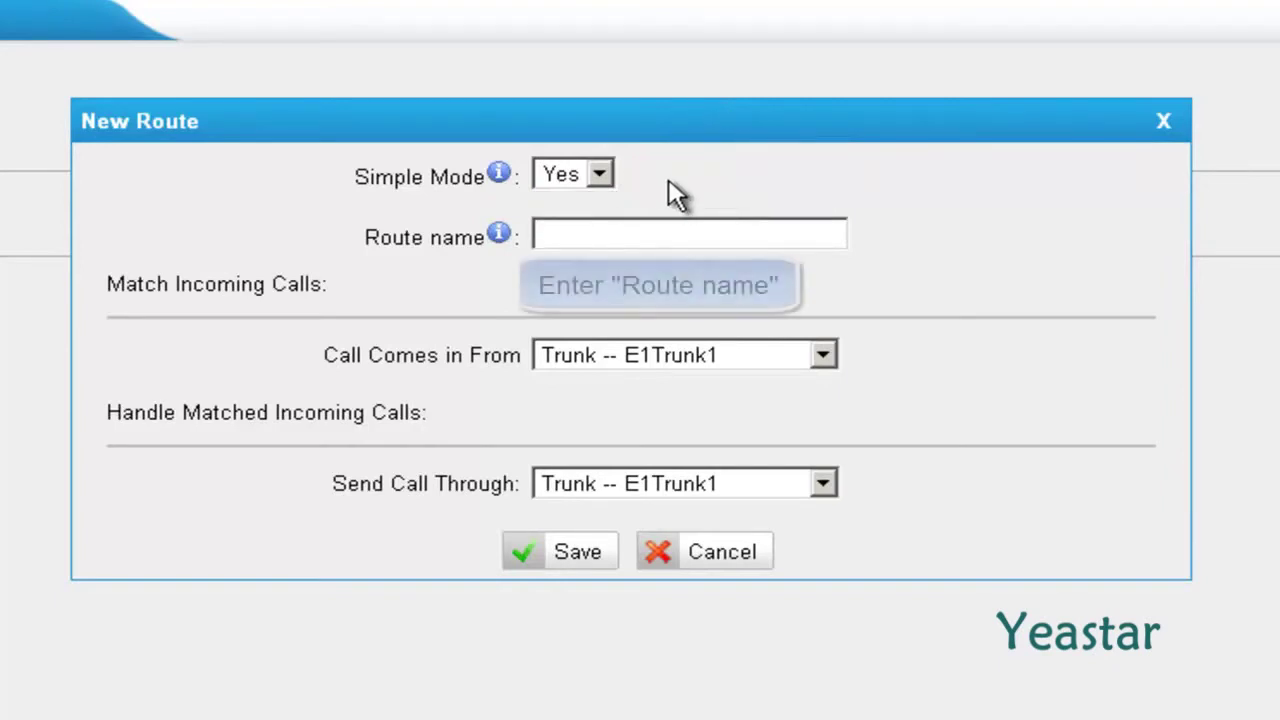
{"action": "type", "text": "Elastix"}
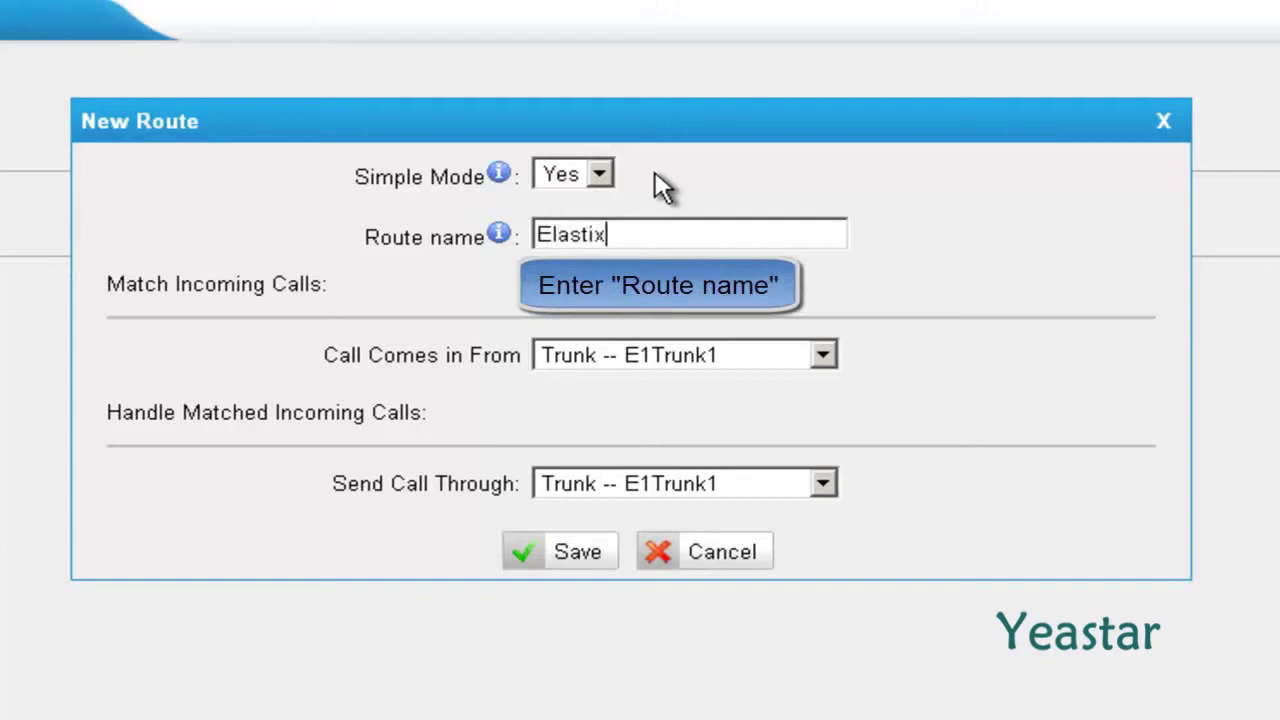
{"action": "type", "text": "_to_NeoGateTE"}
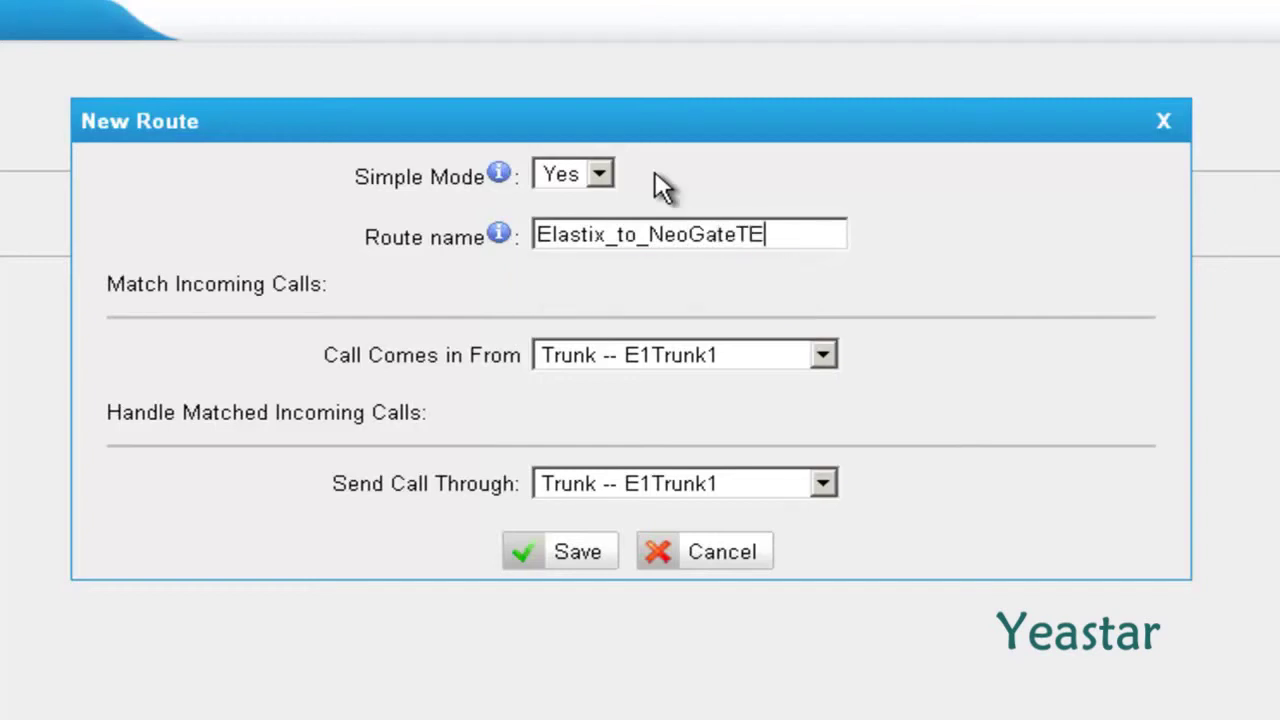
{"action": "left_click", "coordinate": [825, 359]}
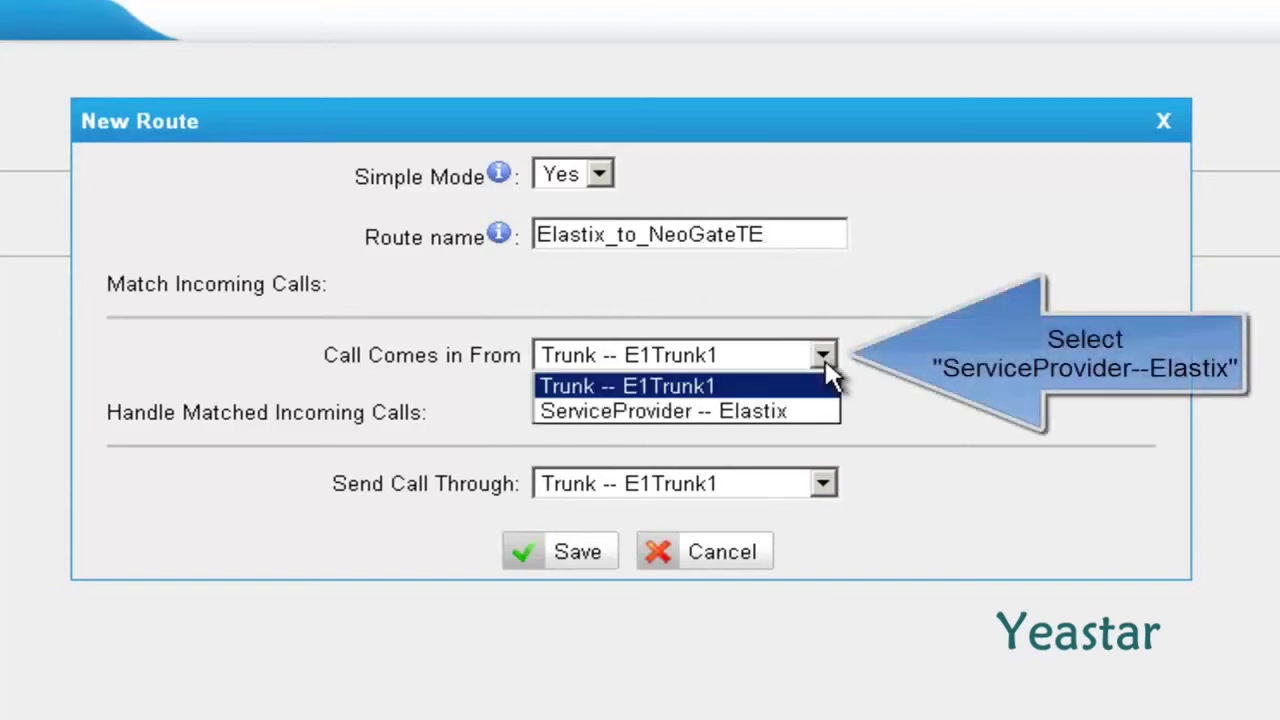
{"action": "left_click", "coordinate": [810, 418]}
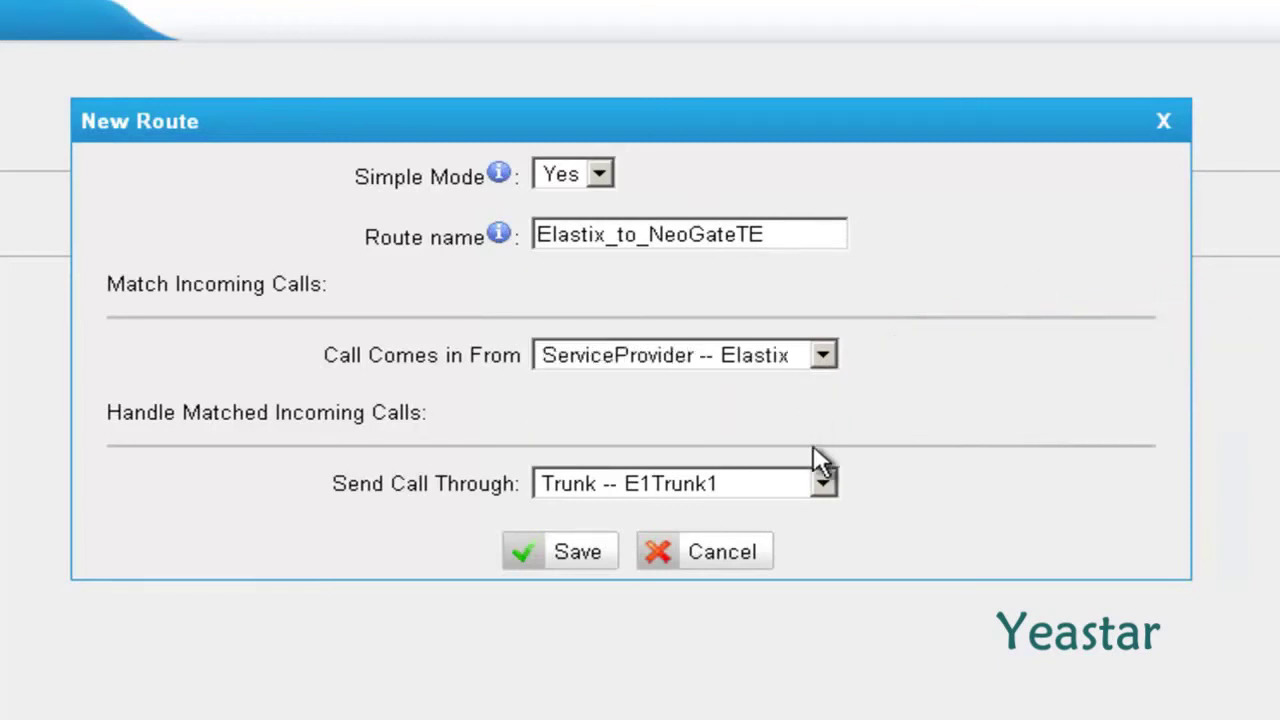
{"action": "left_click", "coordinate": [822, 484]}
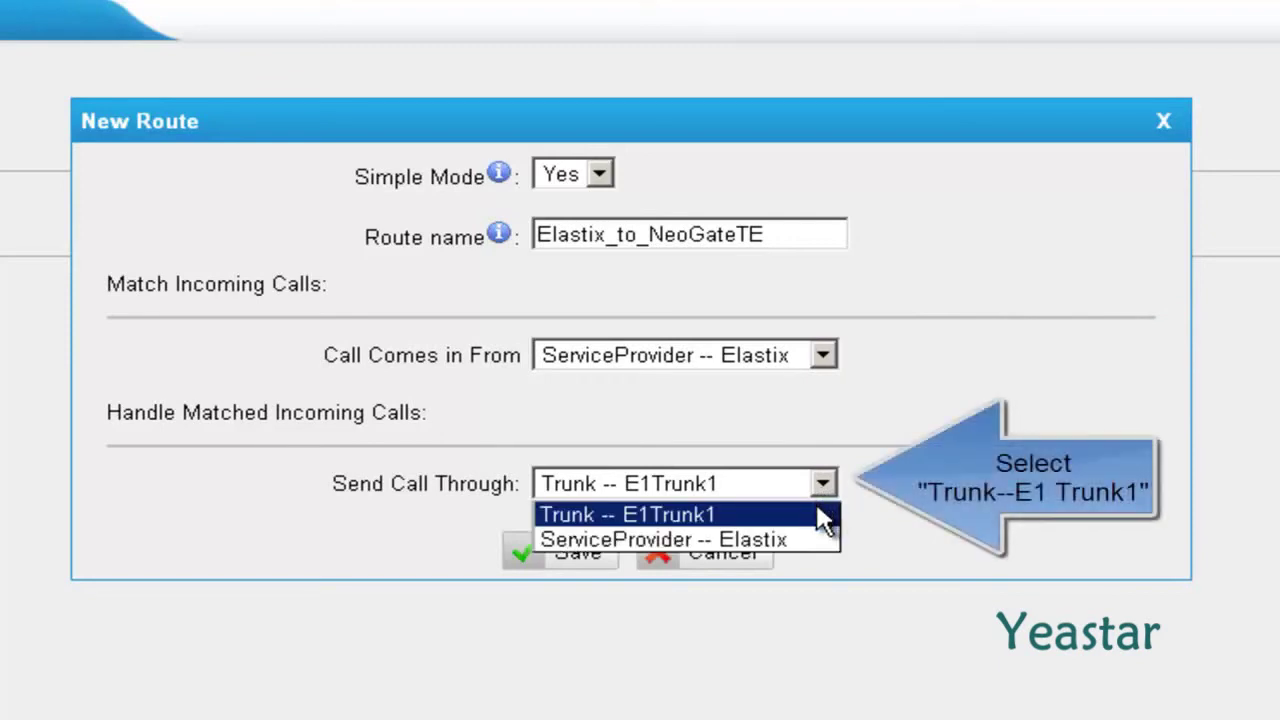
{"action": "left_click", "coordinate": [822, 515]}
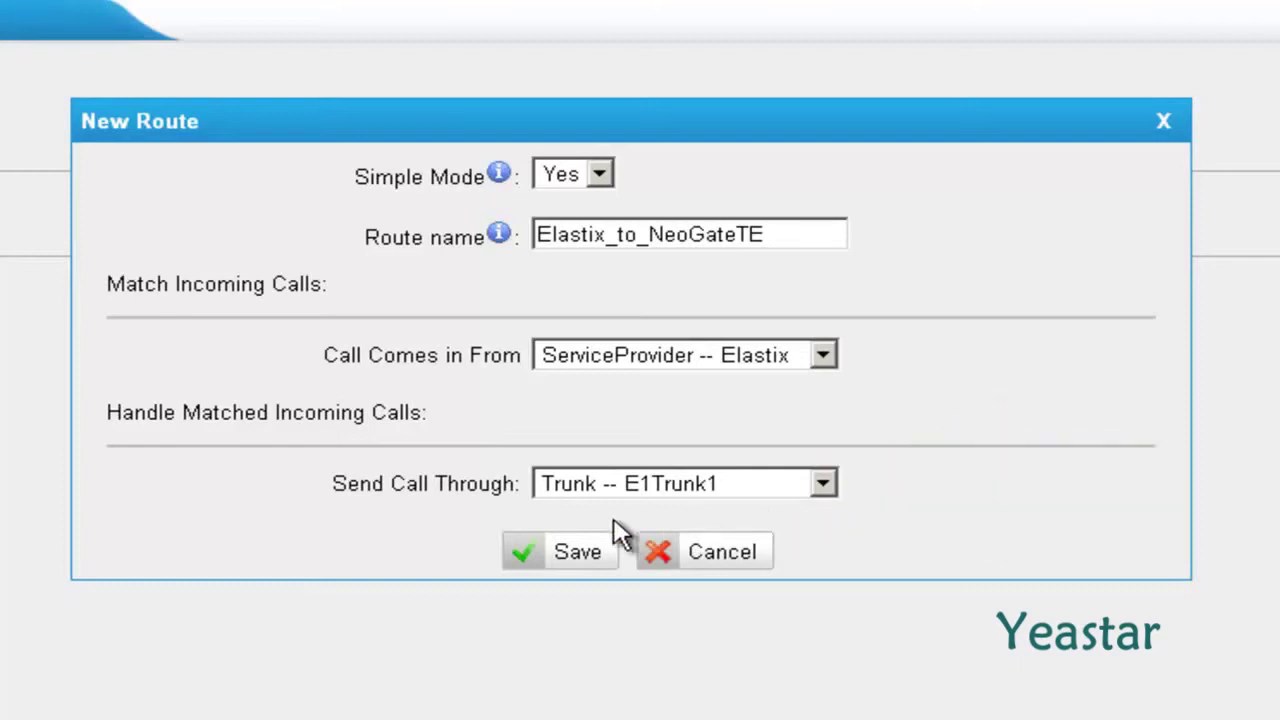
{"action": "left_click", "coordinate": [530, 555]}
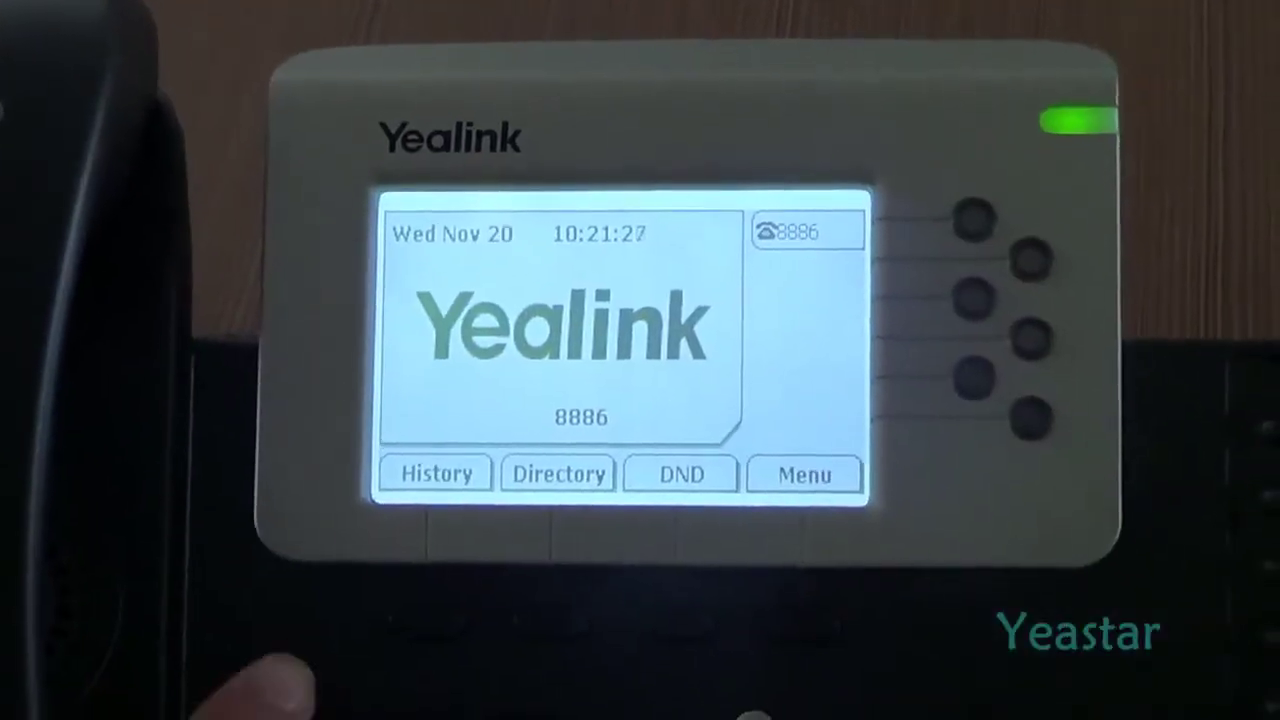
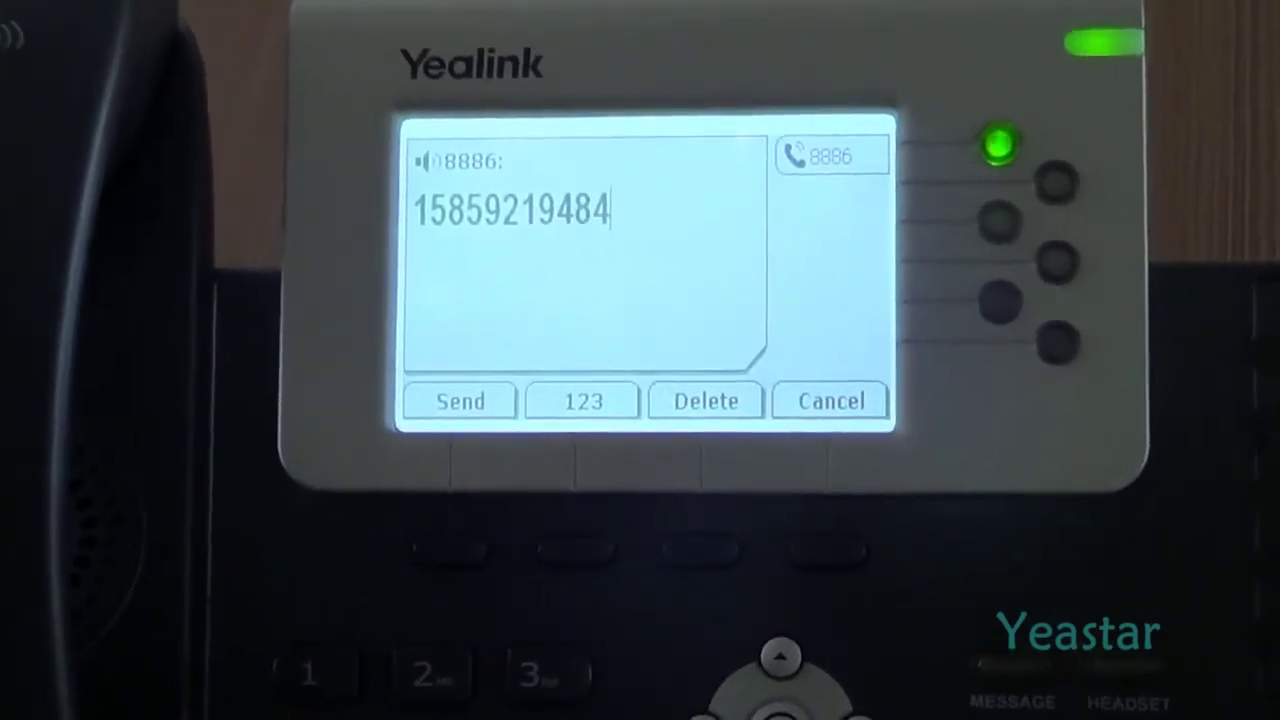
Place a call from the Yealink phone's line 8886 to the external mobile number.
{"action": "key", "text": "Return"}
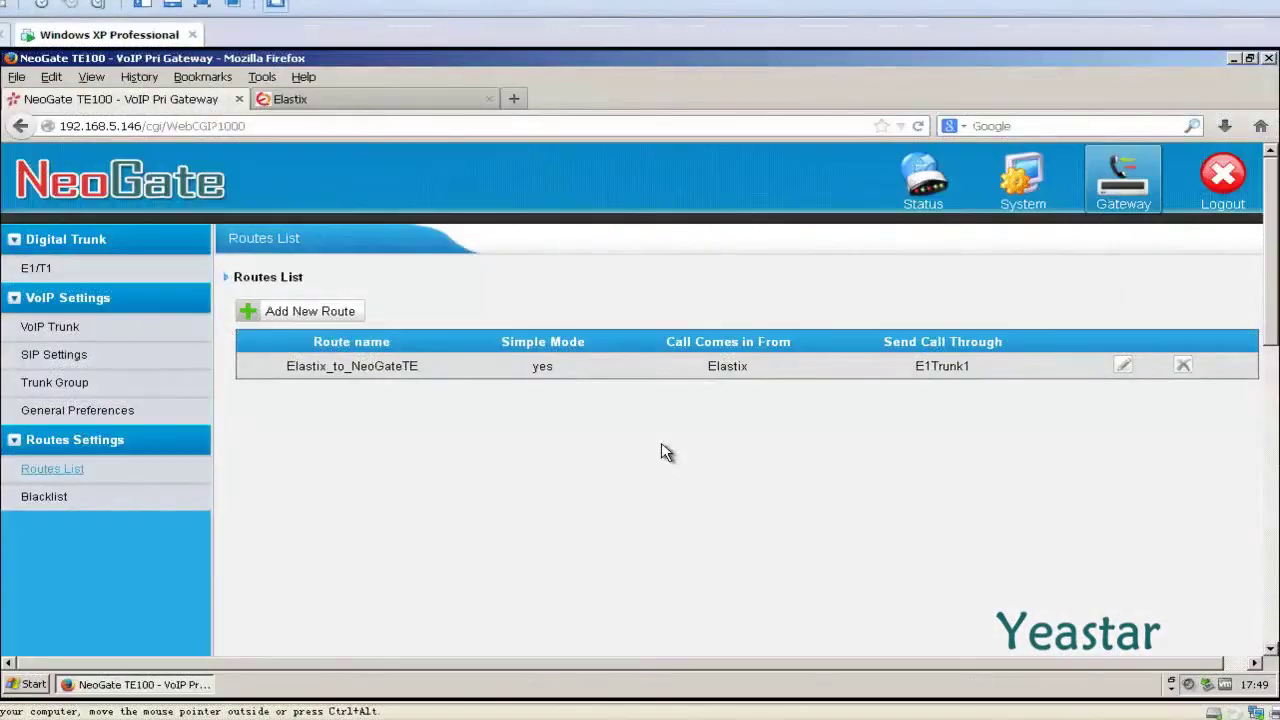
Start a new simple-mode route named NeoGateTE_to_Elastix taking calls from E1Trunk1.
{"action": "left_click", "coordinate": [243, 315]}
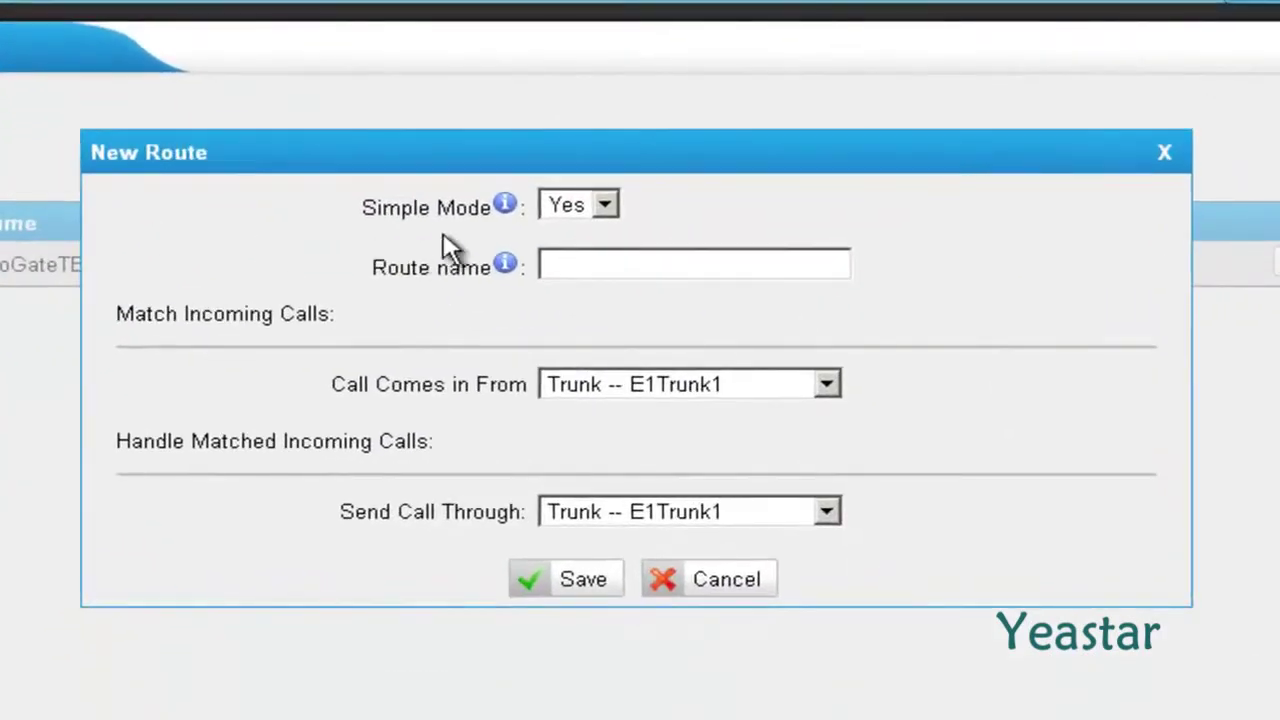
{"action": "left_click", "coordinate": [608, 204]}
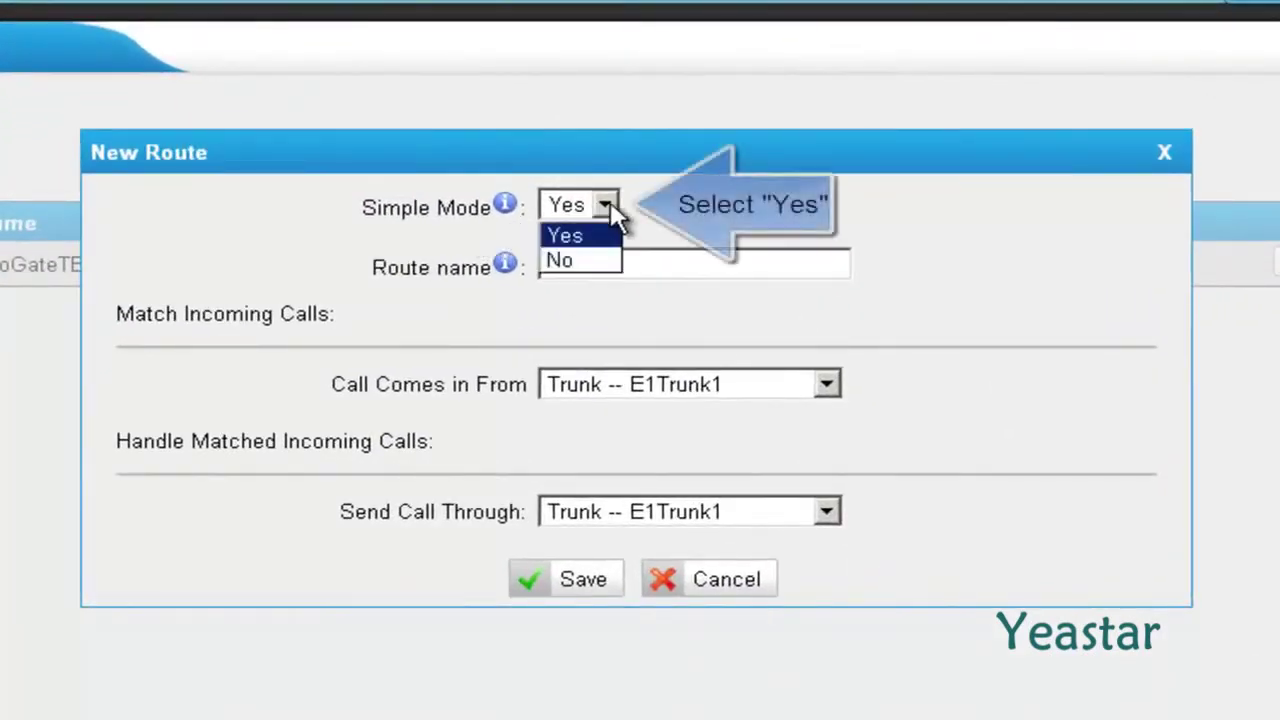
{"action": "left_click", "coordinate": [617, 236]}
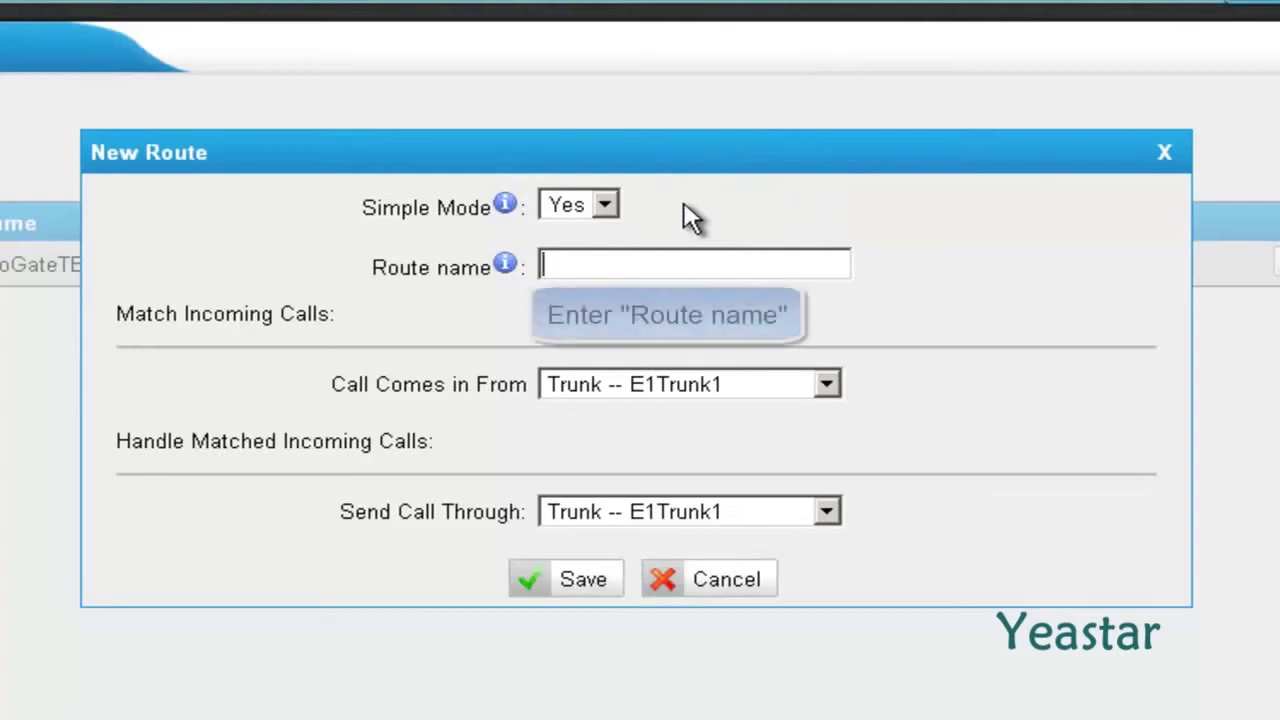
{"action": "type", "text": "Neo"}
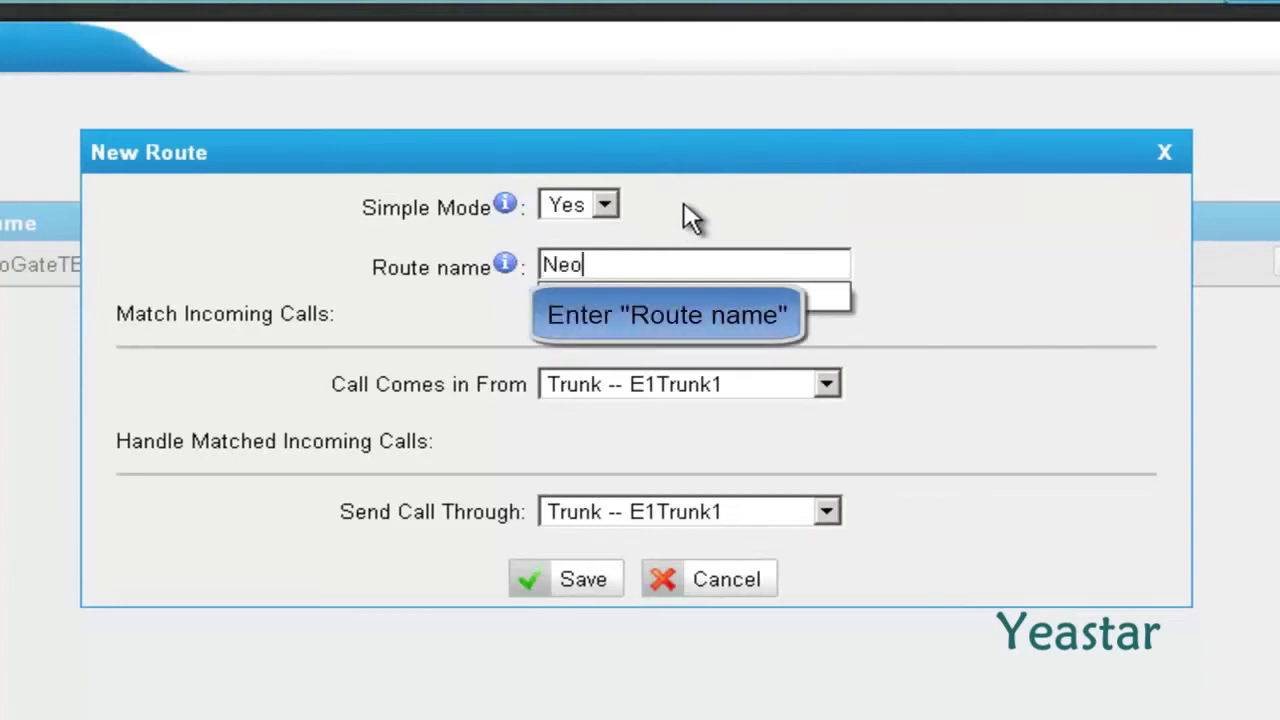
{"action": "type", "text": "GateTE_to_Elastix"}
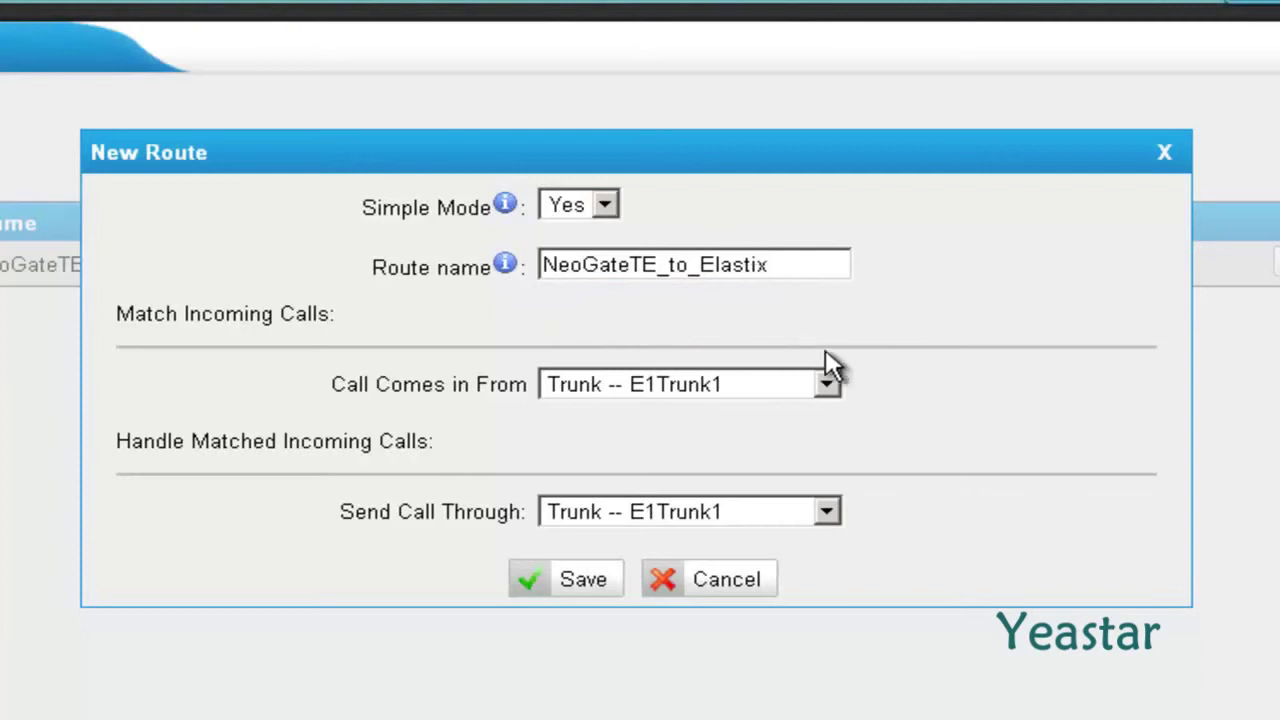
{"action": "left_click", "coordinate": [827, 380]}
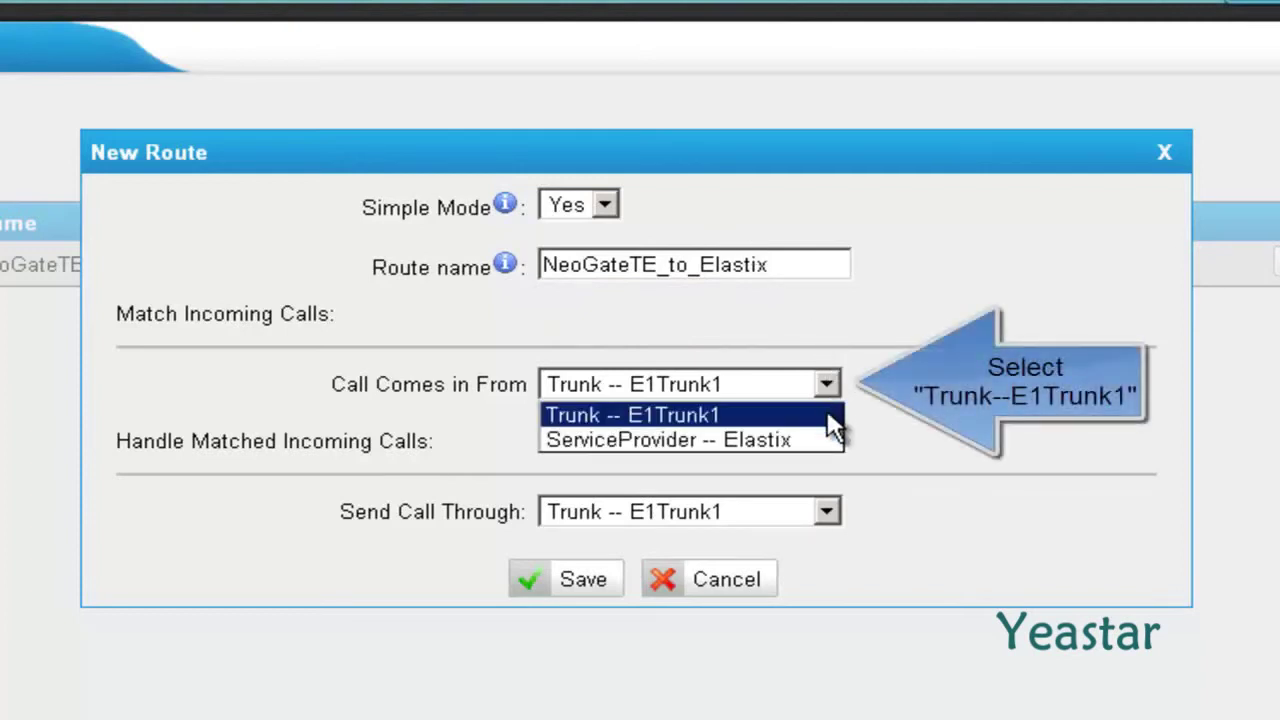
{"action": "left_click", "coordinate": [835, 415]}
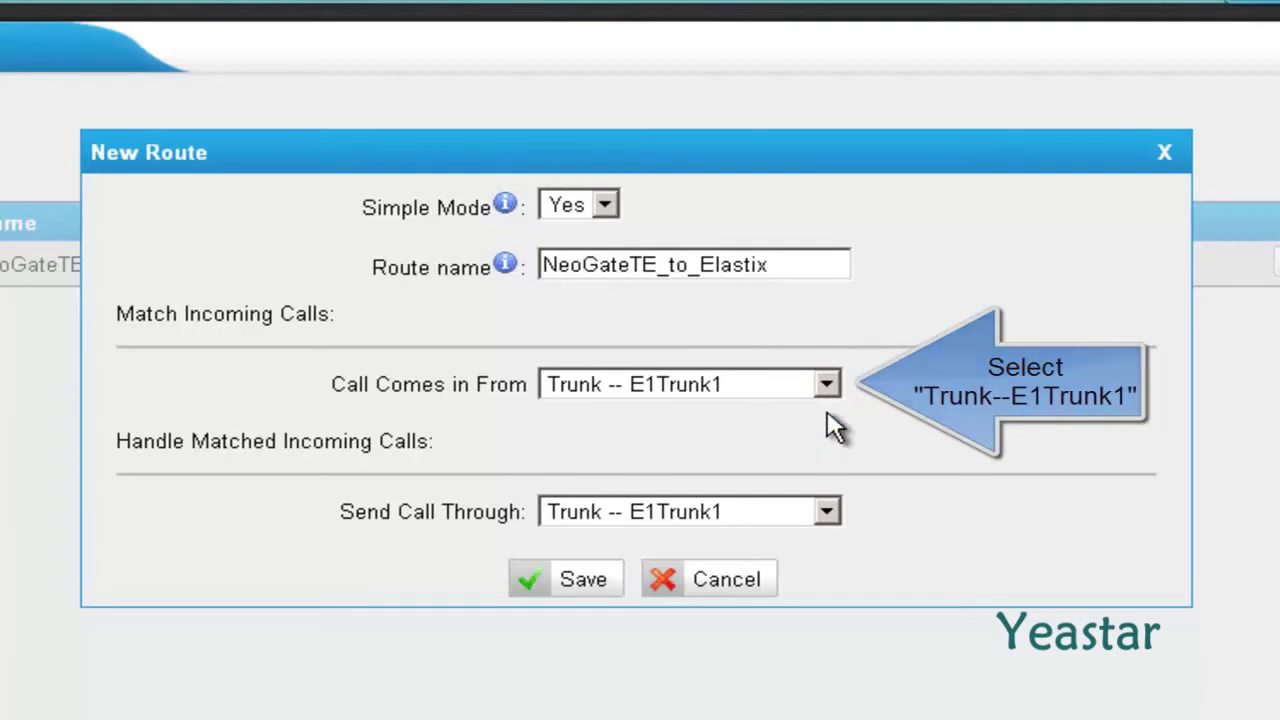
Send the route's calls to ServiceProvider Elastix, save it, and apply the changes.
{"action": "left_click", "coordinate": [829, 512]}
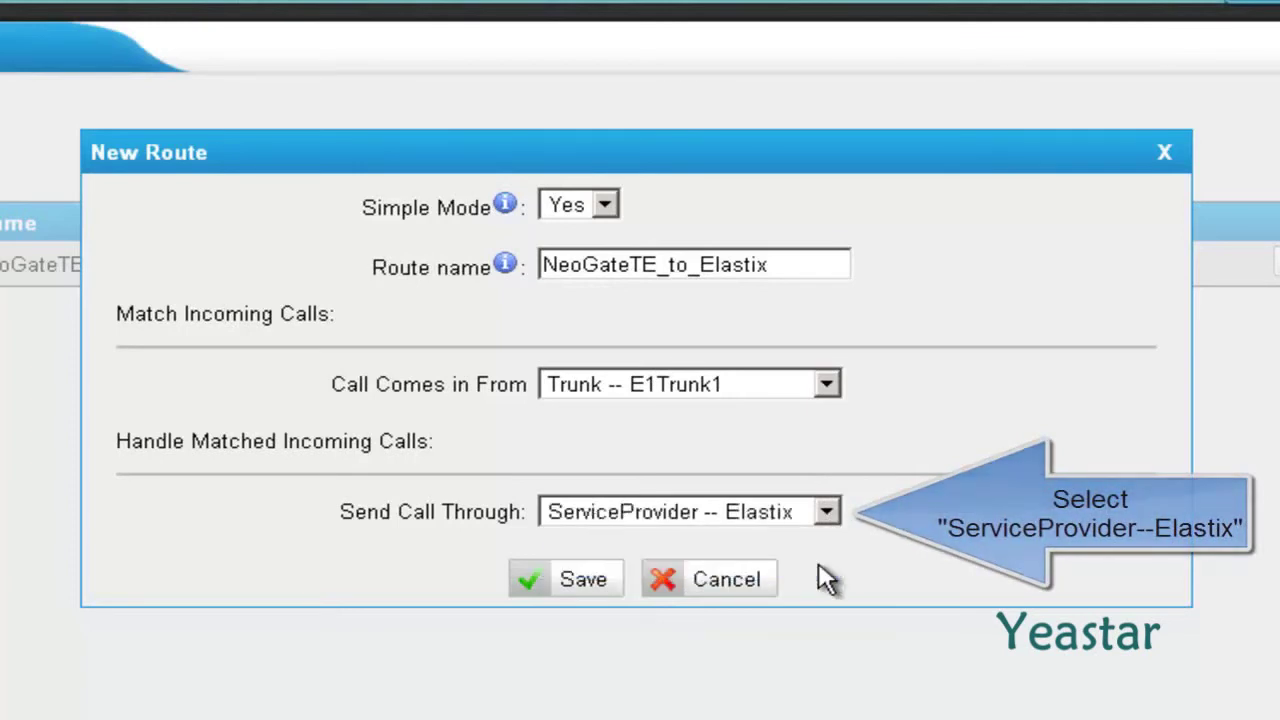
{"action": "left_click", "coordinate": [540, 584]}
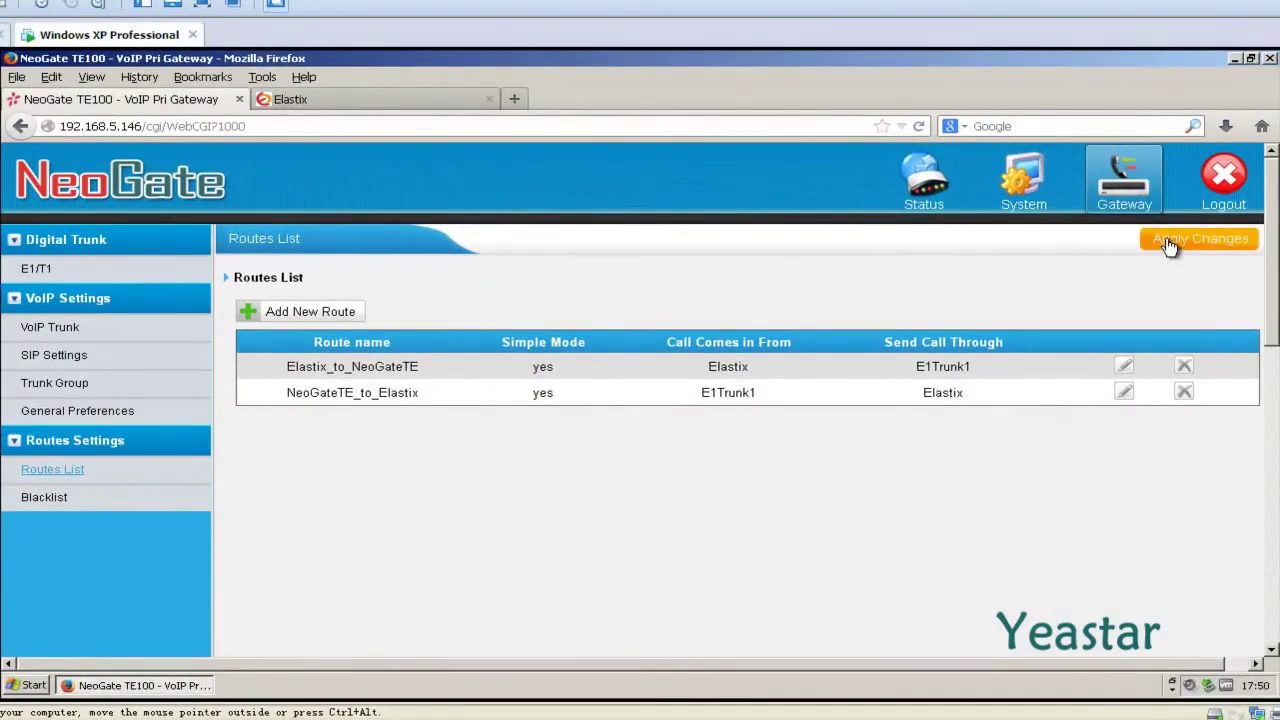
{"action": "left_click", "coordinate": [1166, 240]}
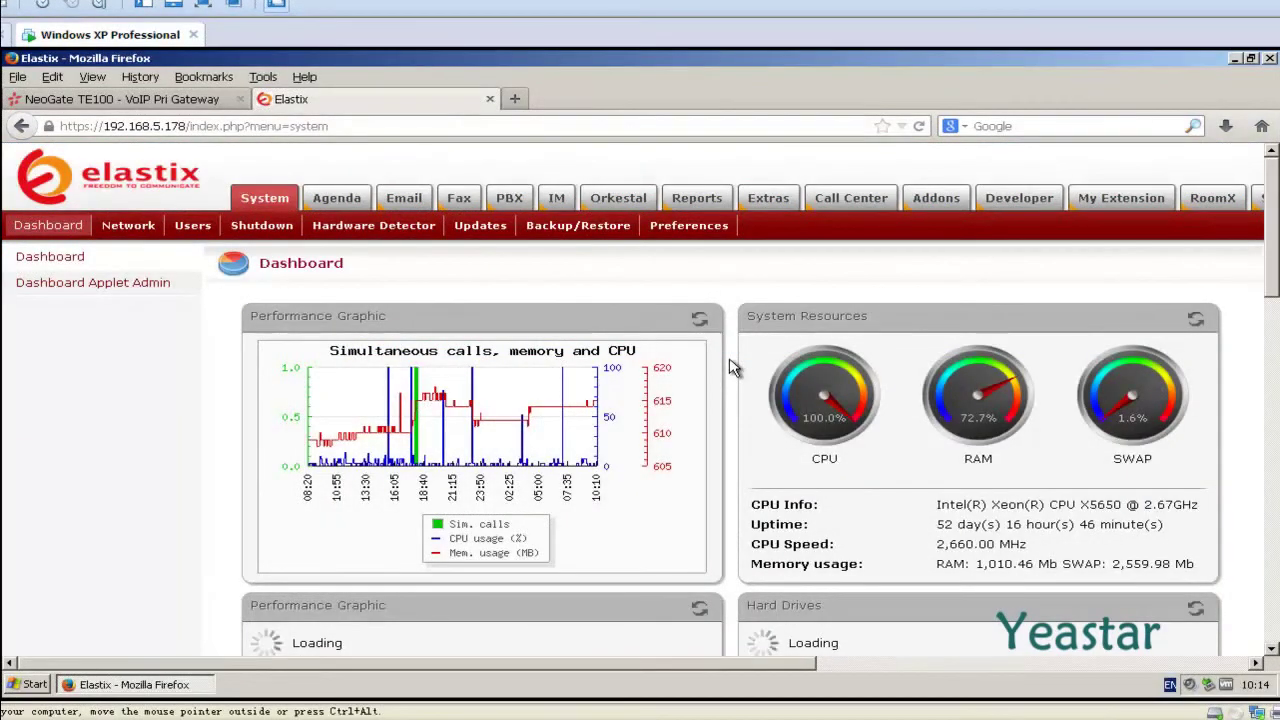
Add an Elastix inbound route with the description From_NeoGateTE.
{"action": "left_click", "coordinate": [517, 205]}
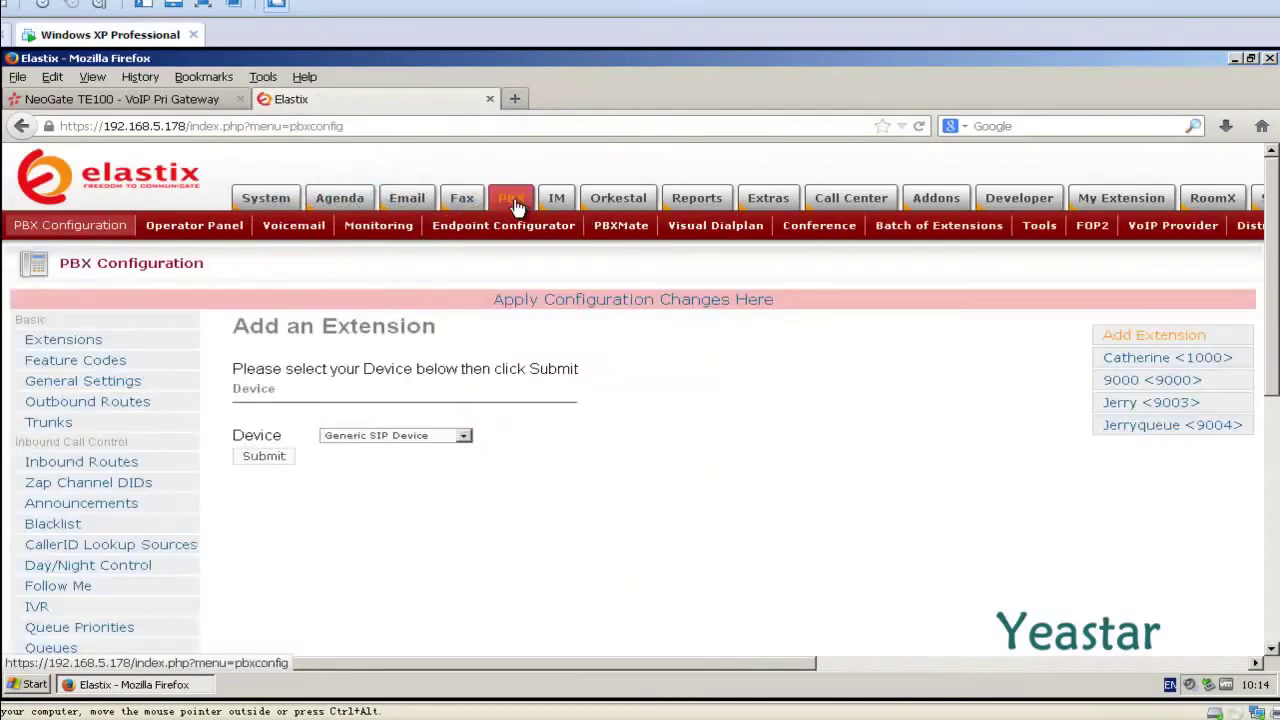
{"action": "left_click", "coordinate": [137, 469]}
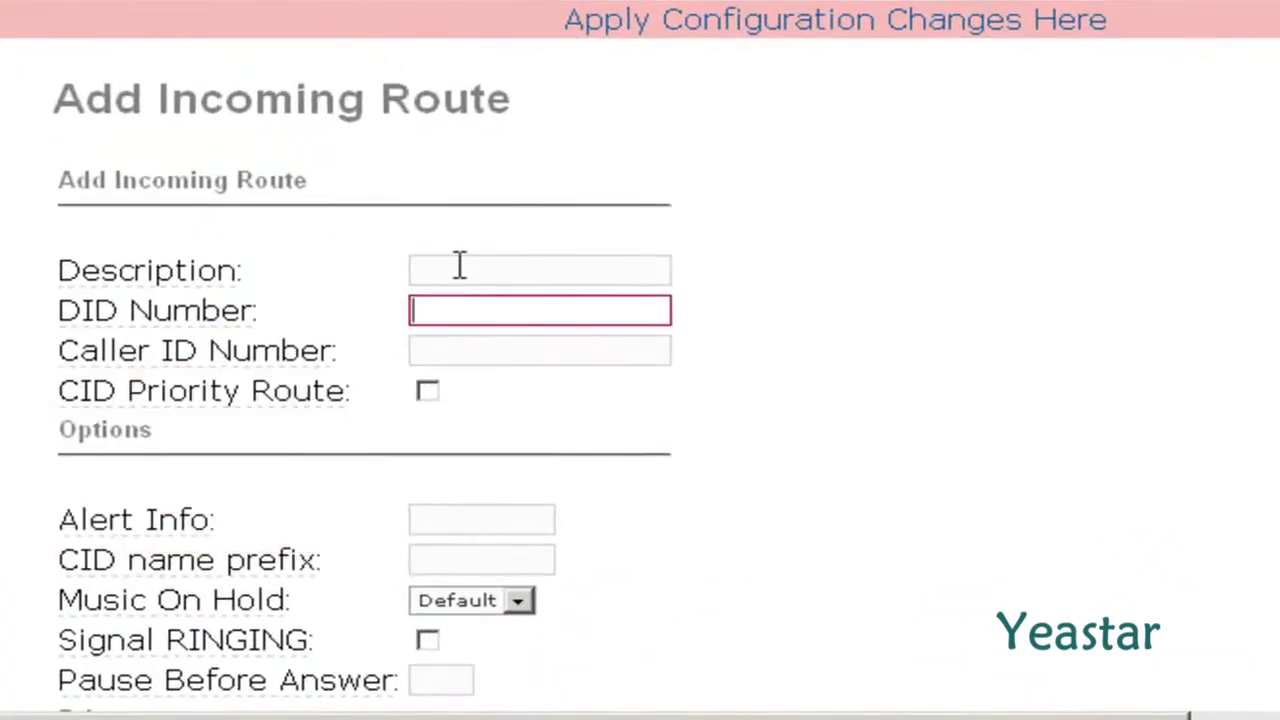
{"action": "left_click", "coordinate": [439, 426]}
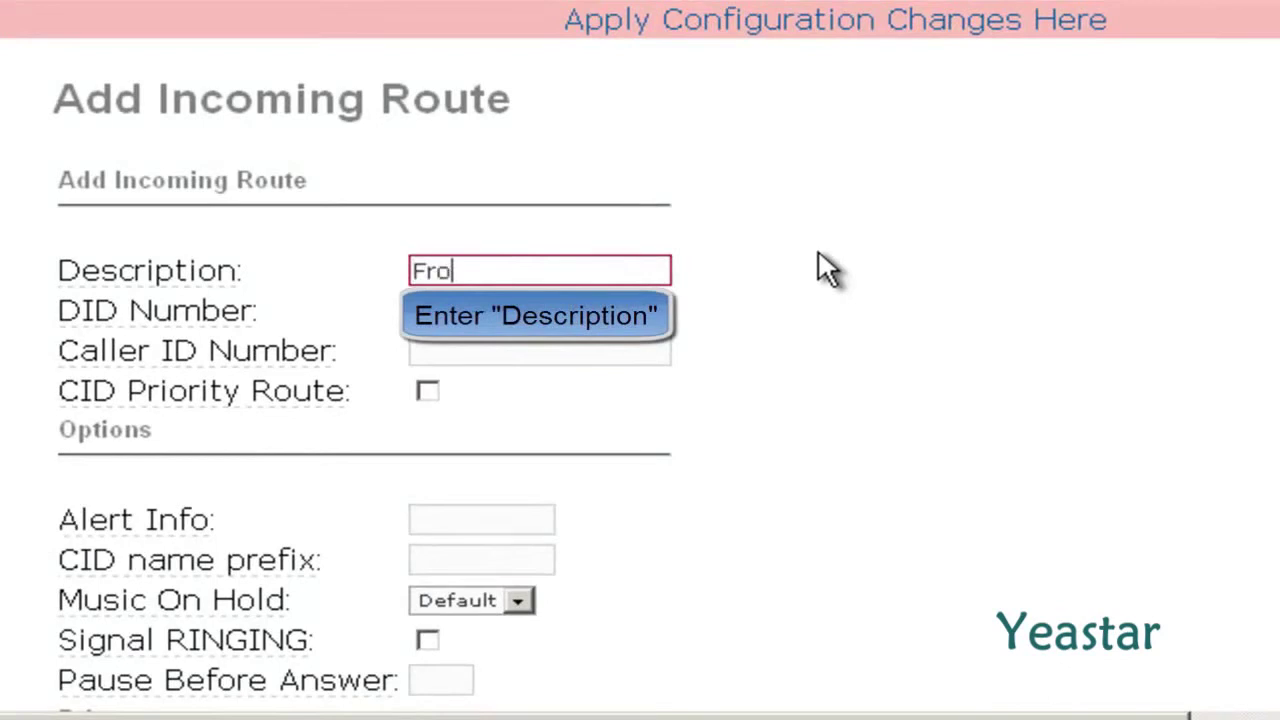
{"action": "type", "text": "From_NeoGateTE"}
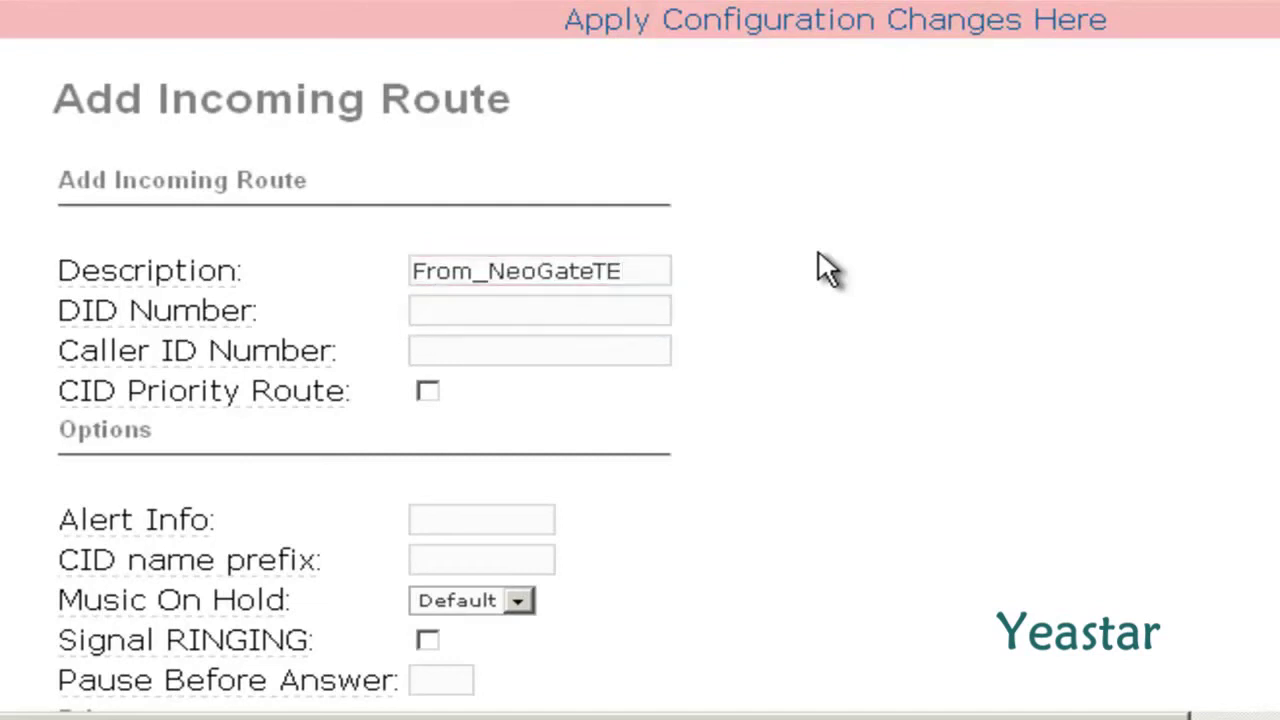
Set the route's destination to the Welcome IVR, submit, and apply the configuration.
{"action": "scroll", "coordinate": [818, 268], "scroll_direction": "down", "scroll_amount": 10}
{"action": "scroll", "coordinate": [804, 256], "scroll_direction": "down", "scroll_amount": 2}
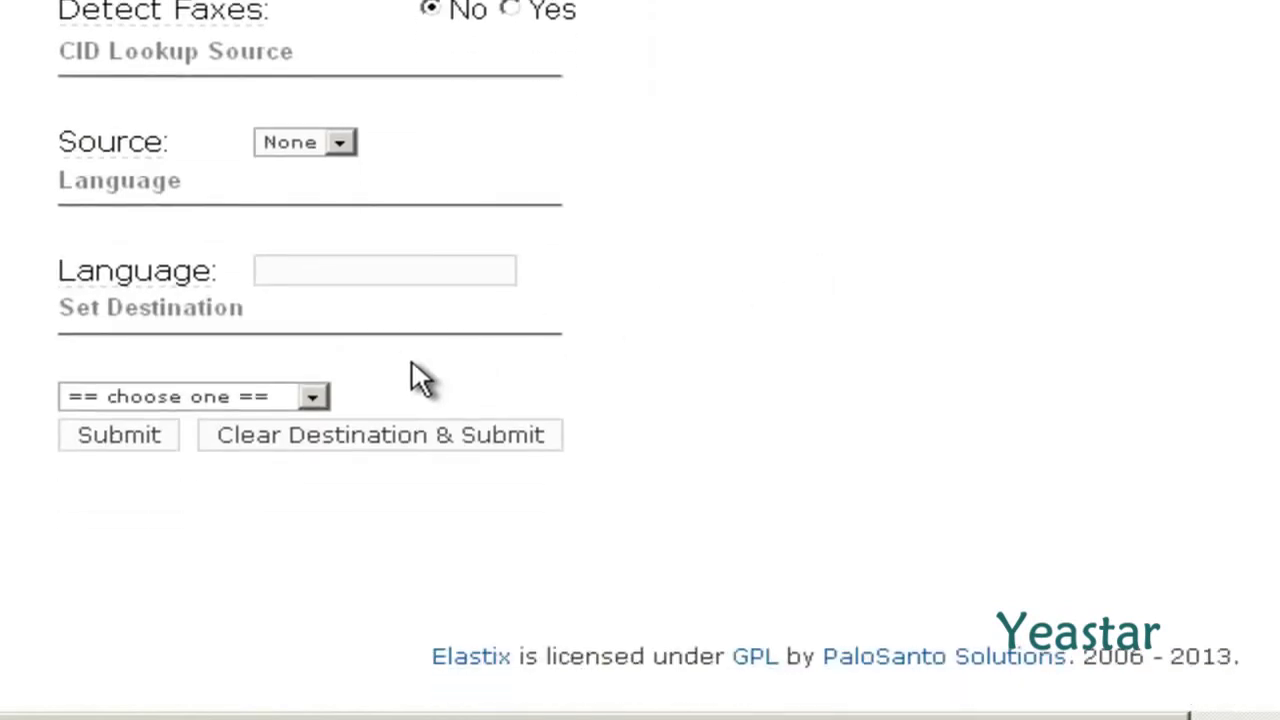
{"action": "left_click", "coordinate": [314, 397]}
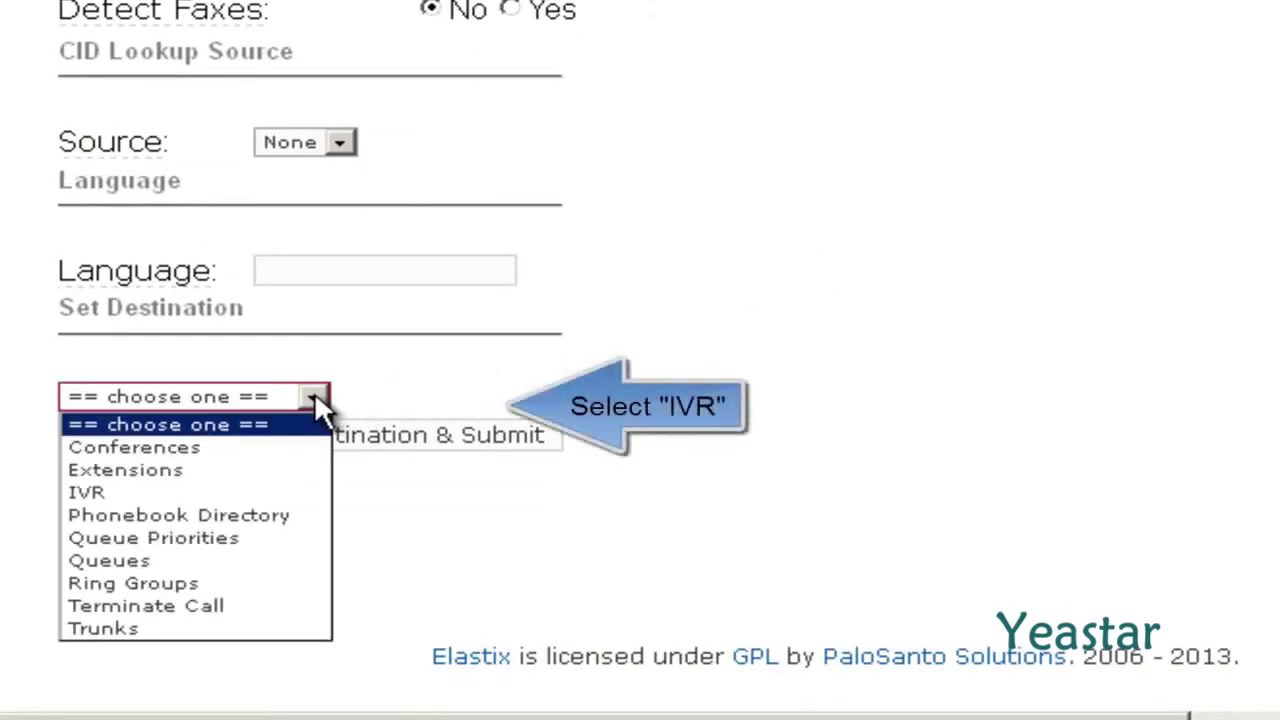
{"action": "left_click", "coordinate": [263, 499]}
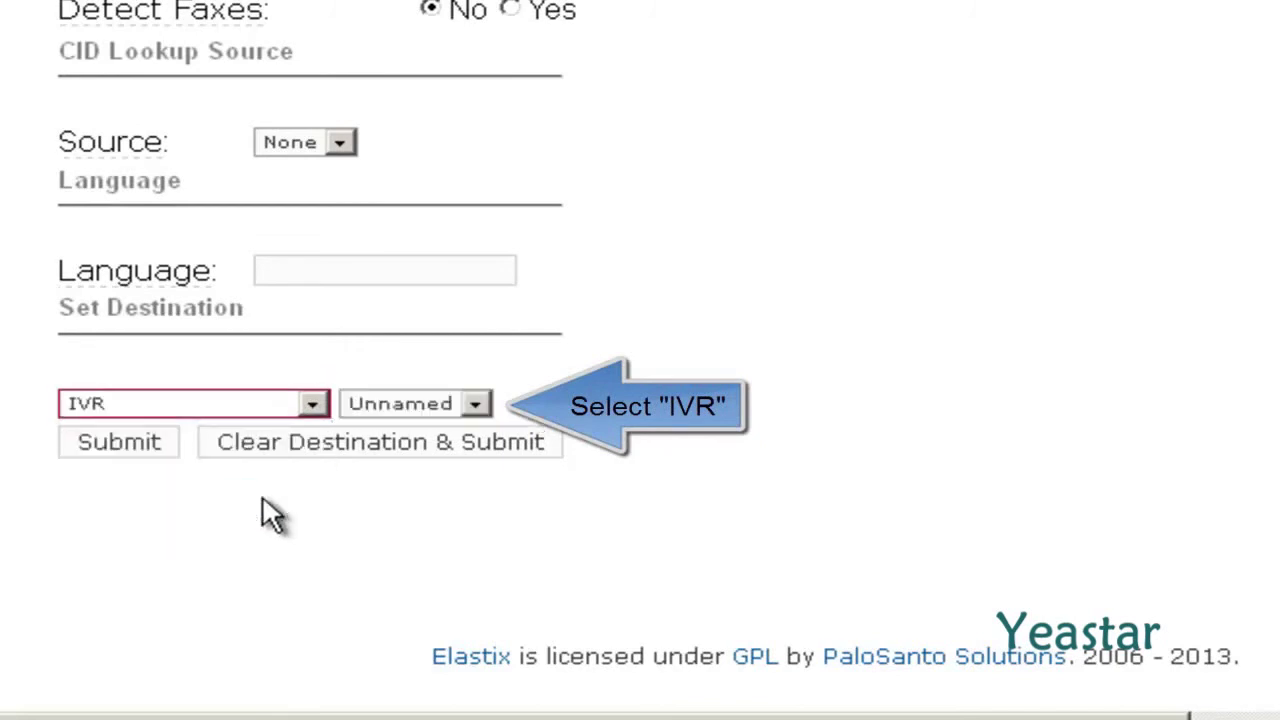
{"action": "left_click", "coordinate": [474, 404]}
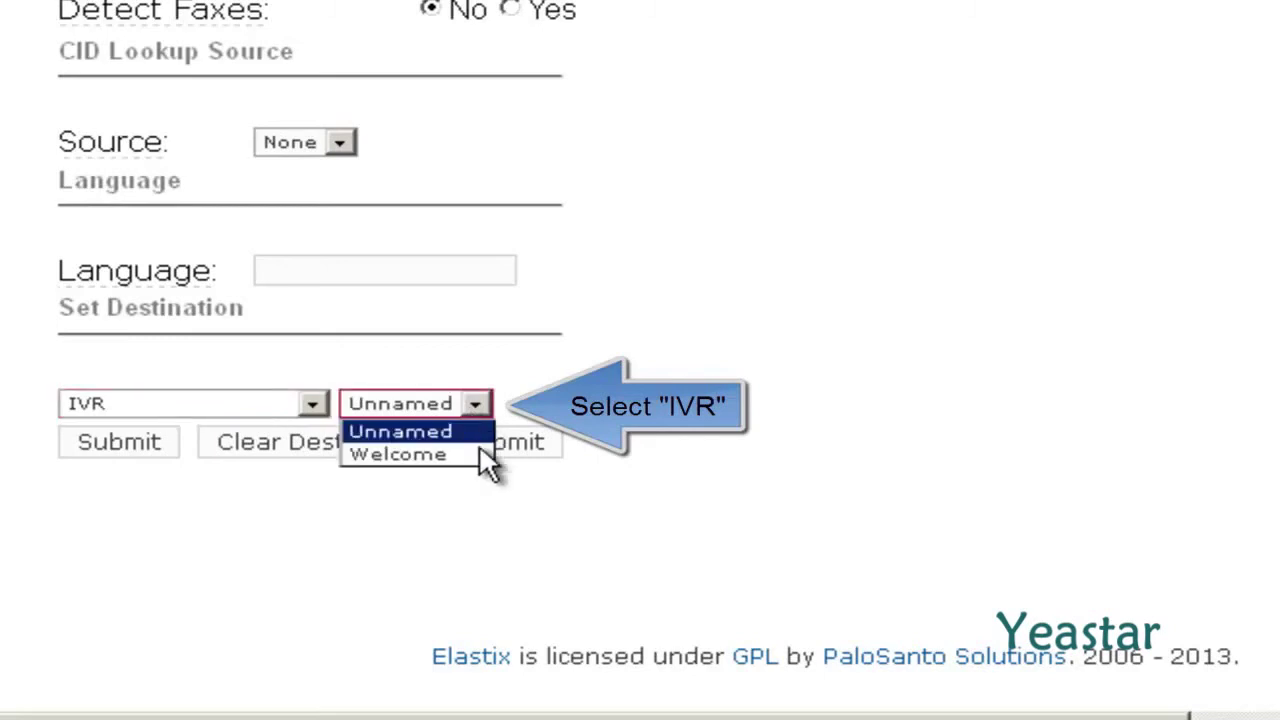
{"action": "left_click", "coordinate": [476, 453]}
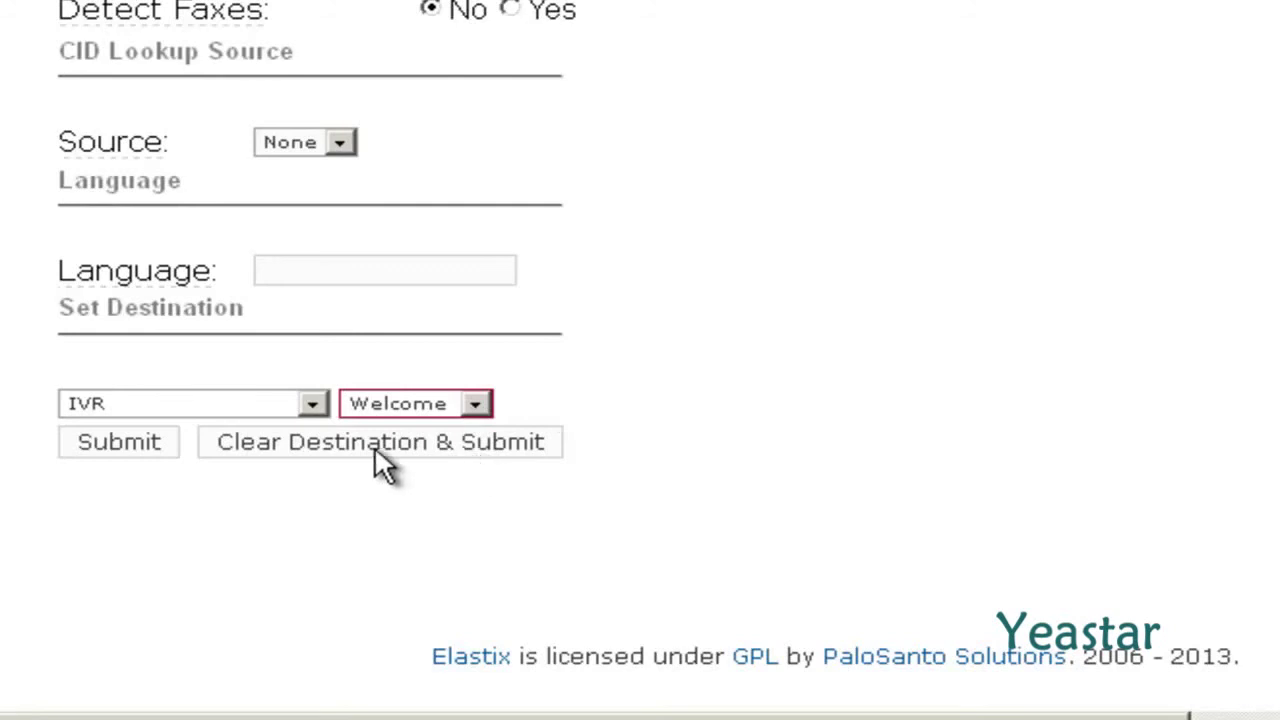
{"action": "left_click", "coordinate": [134, 445]}
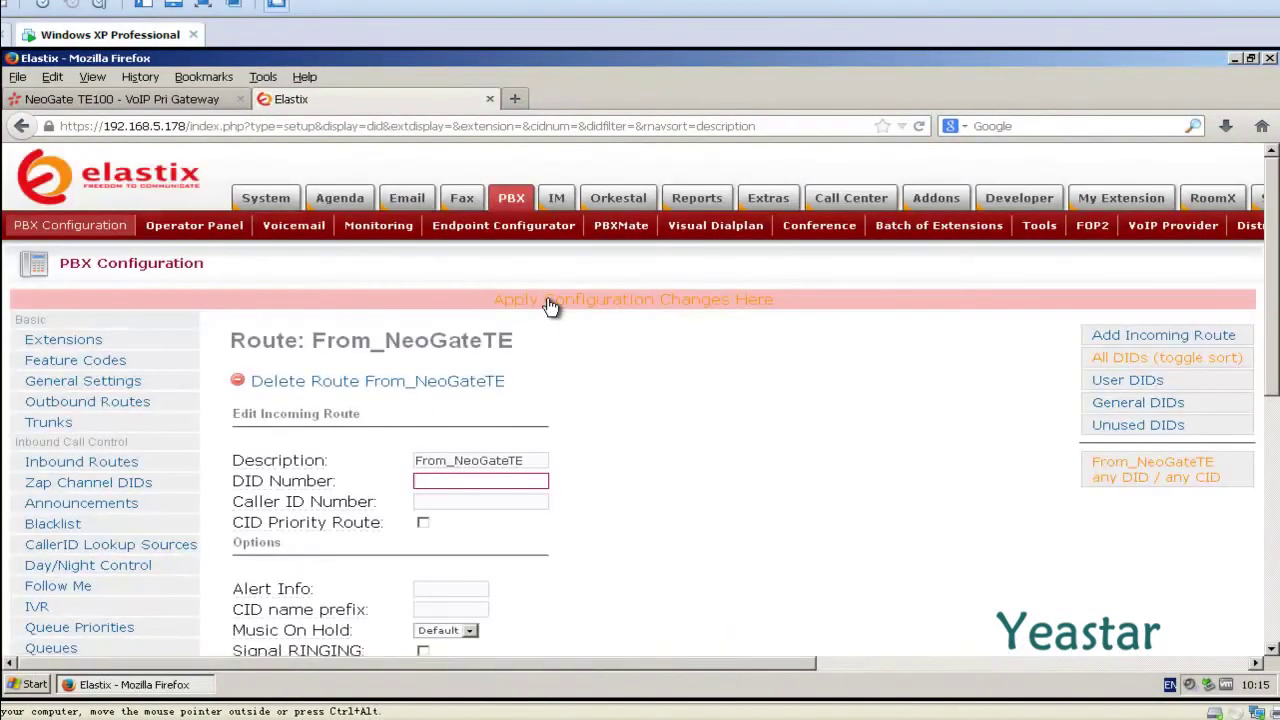
{"action": "left_click", "coordinate": [550, 302]}
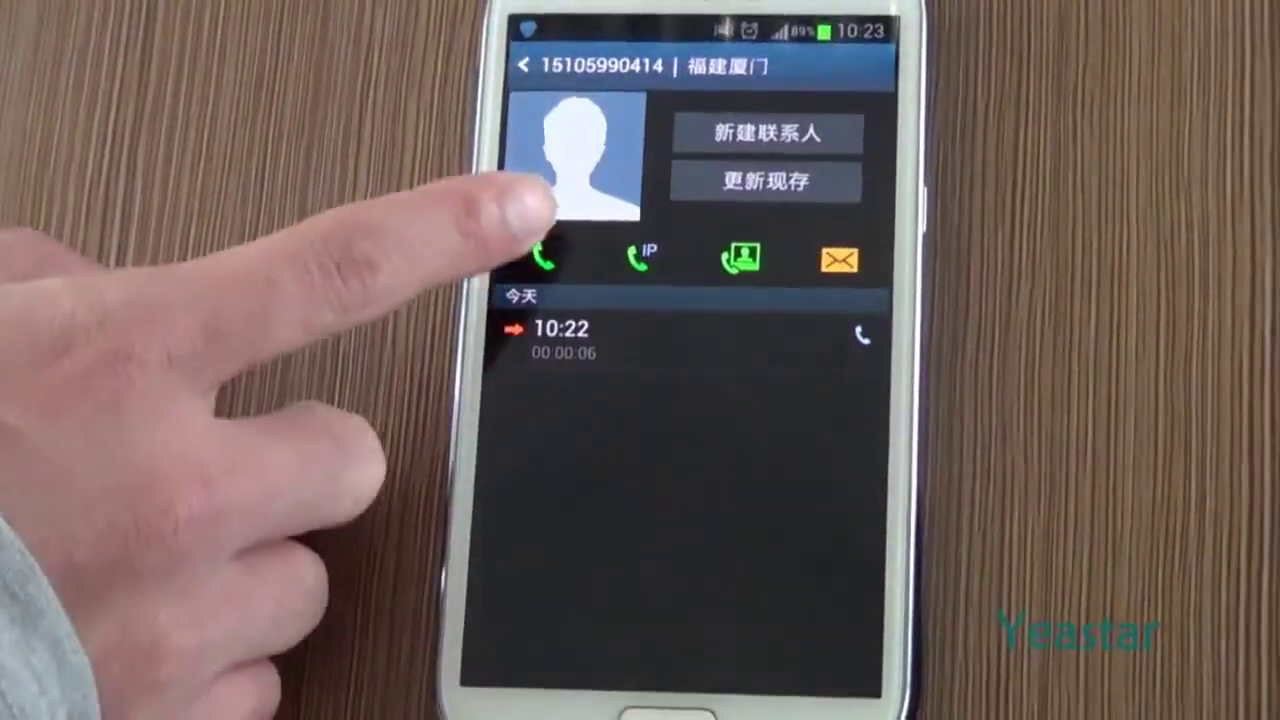
Call the gateway from the call log on speakerphone and key 8886# at the IVR.
{"action": "left_click", "coordinate": [545, 255]}
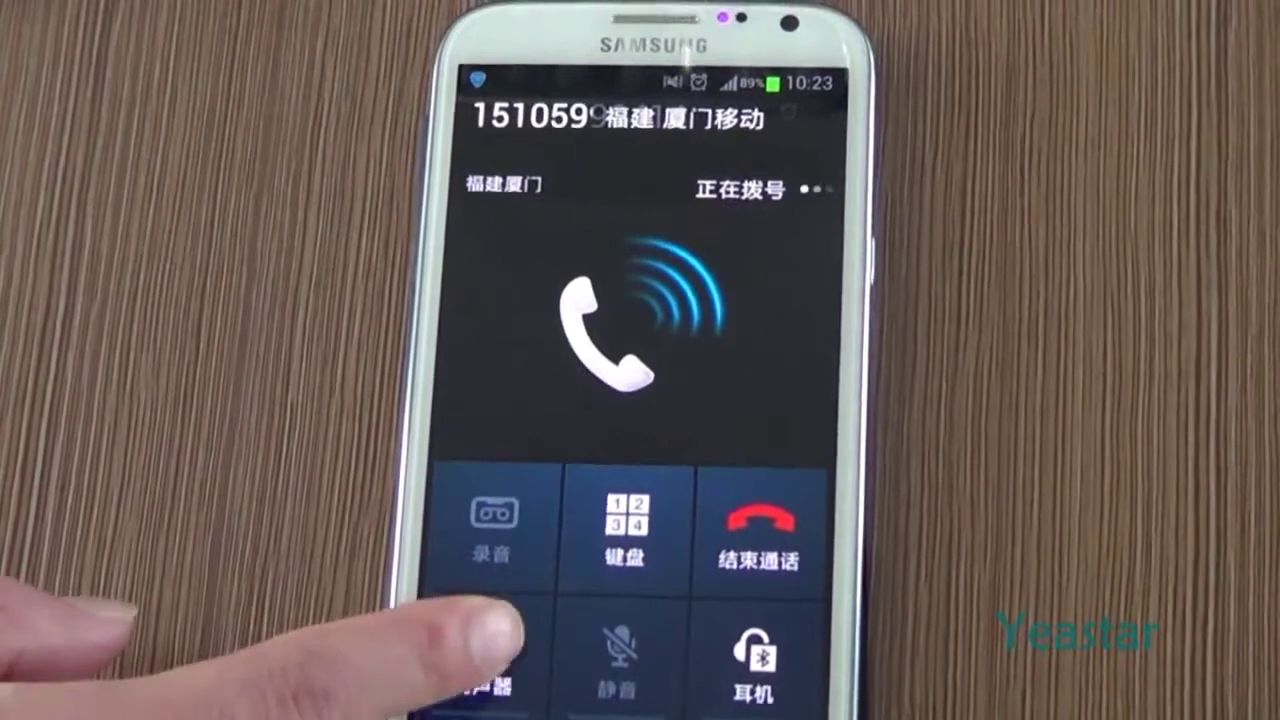
{"action": "left_click", "coordinate": [512, 625]}
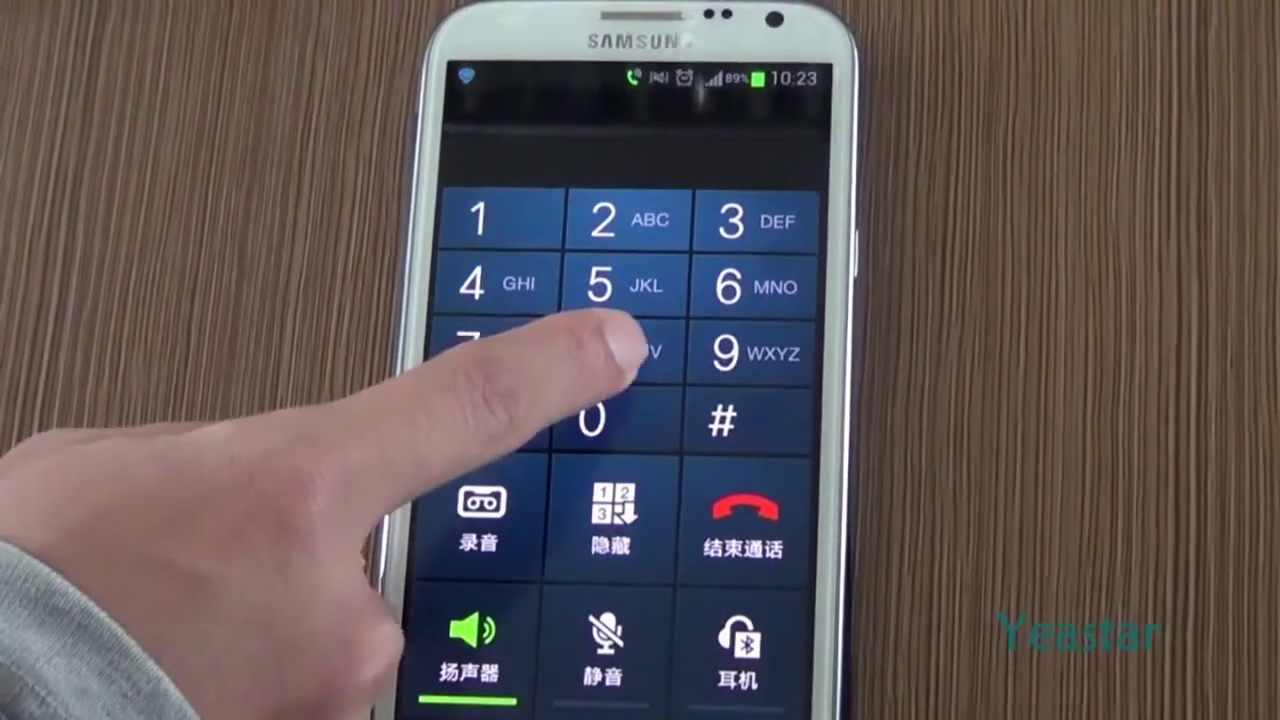
{"action": "left_click", "coordinate": [625, 350]}
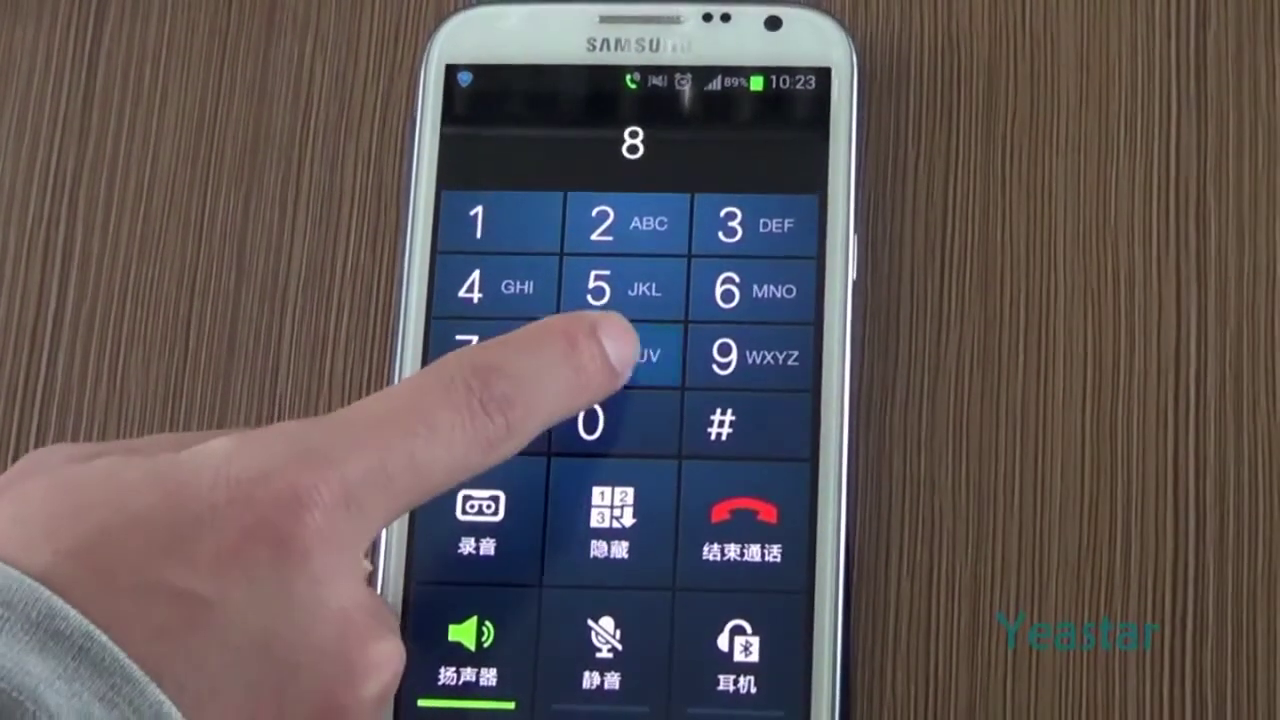
{"action": "left_click", "coordinate": [625, 350]}
{"action": "left_click", "coordinate": [745, 288]}
{"action": "left_click", "coordinate": [727, 423]}
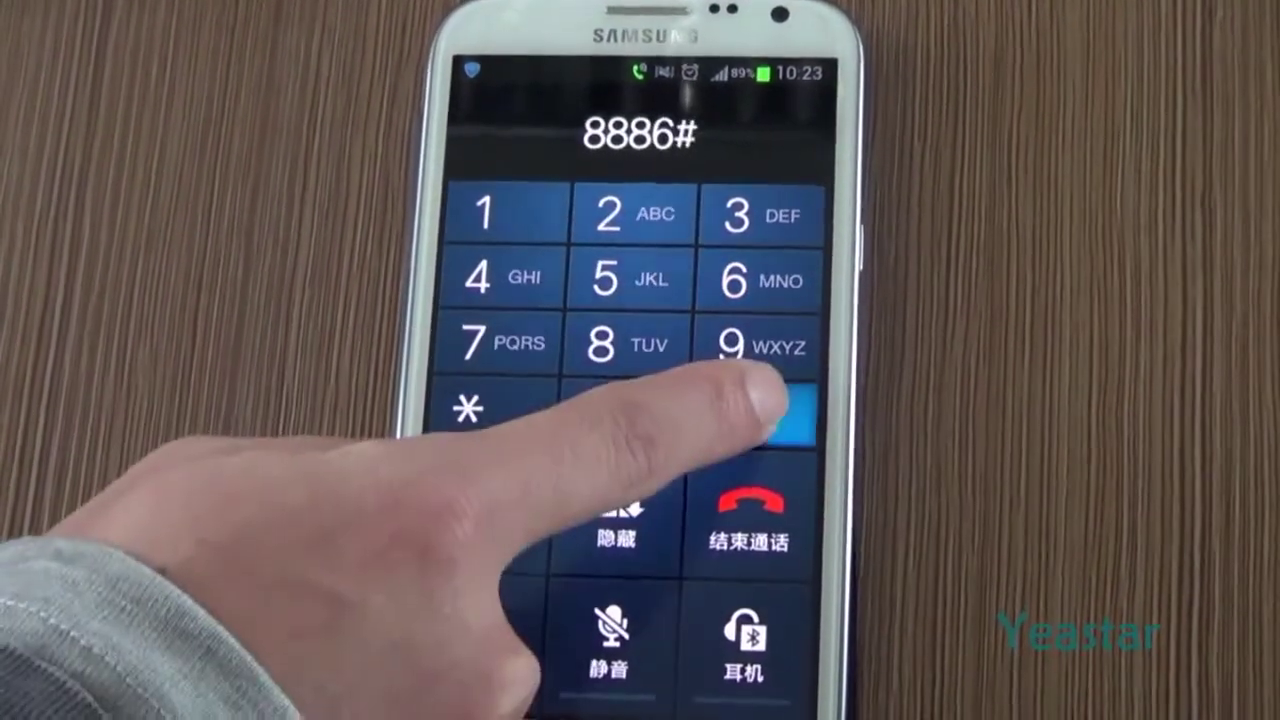